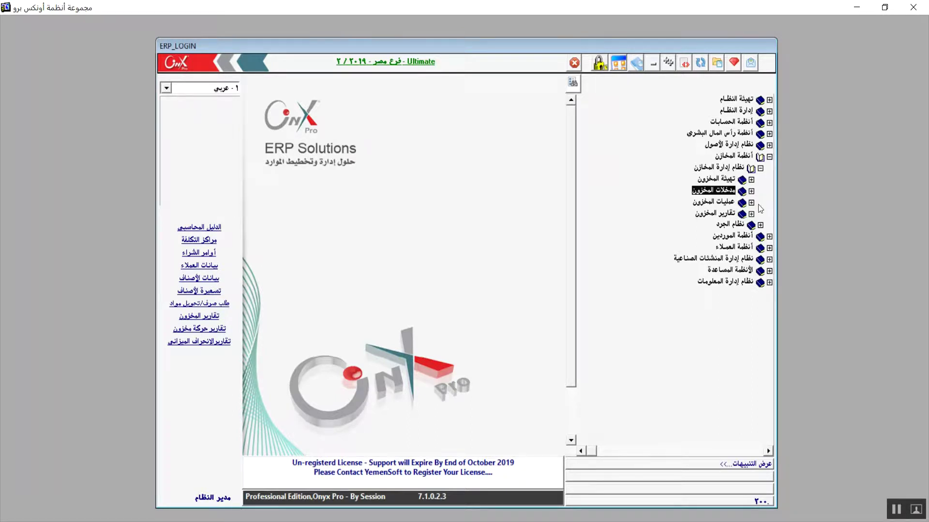
Open the item shelf locations form (مواقع الأصناف - الرفوف) under مدخلات المخزون and start a new record
click(752, 191)
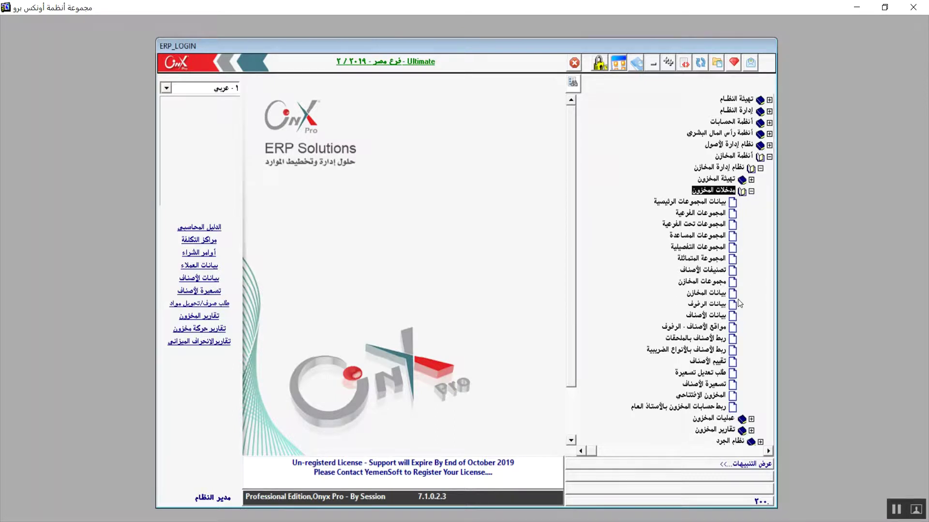
double_click(708, 326)
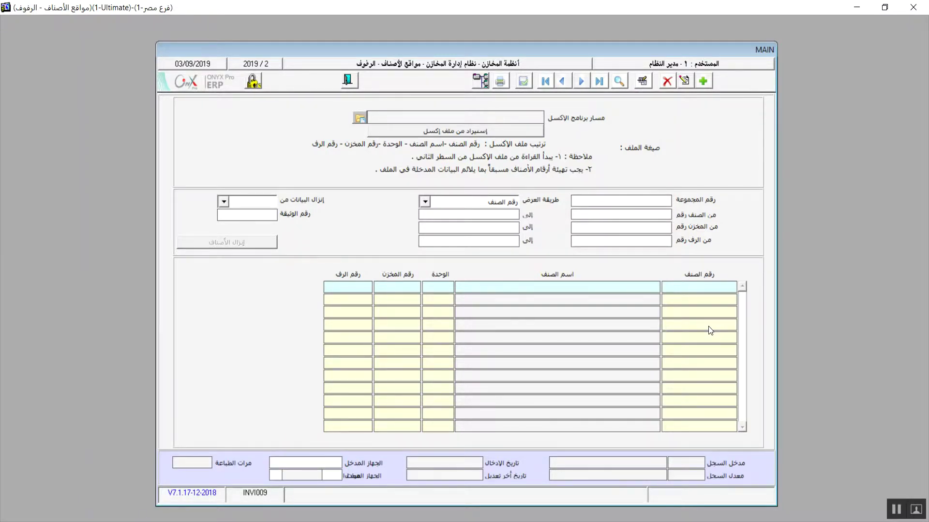
click(702, 82)
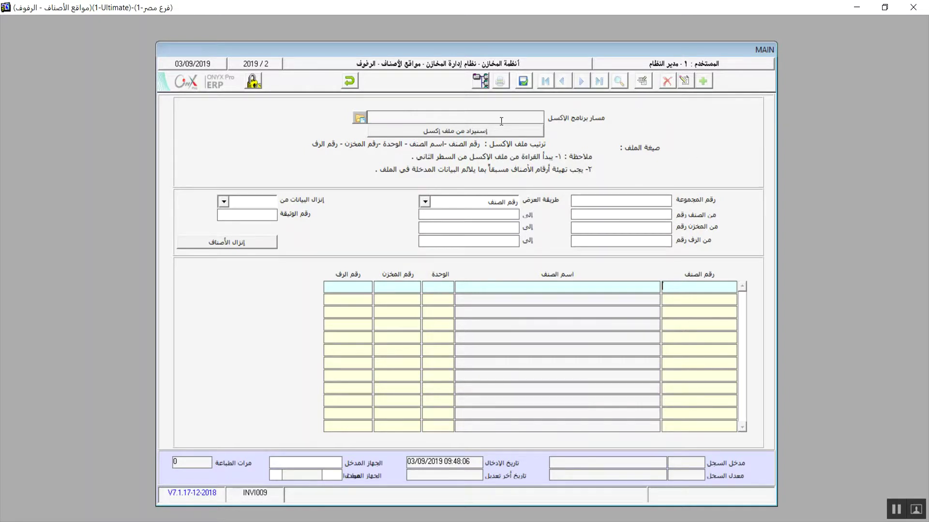
click(358, 118)
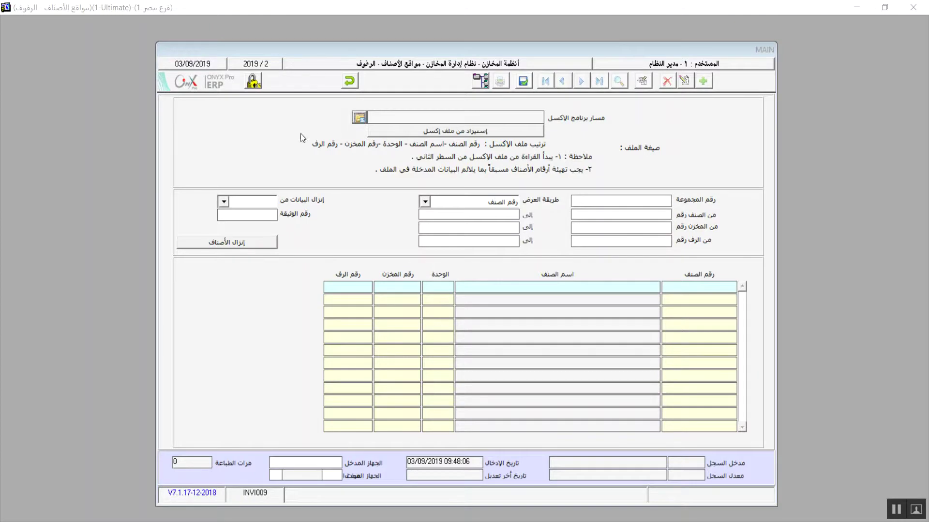
click(230, 190)
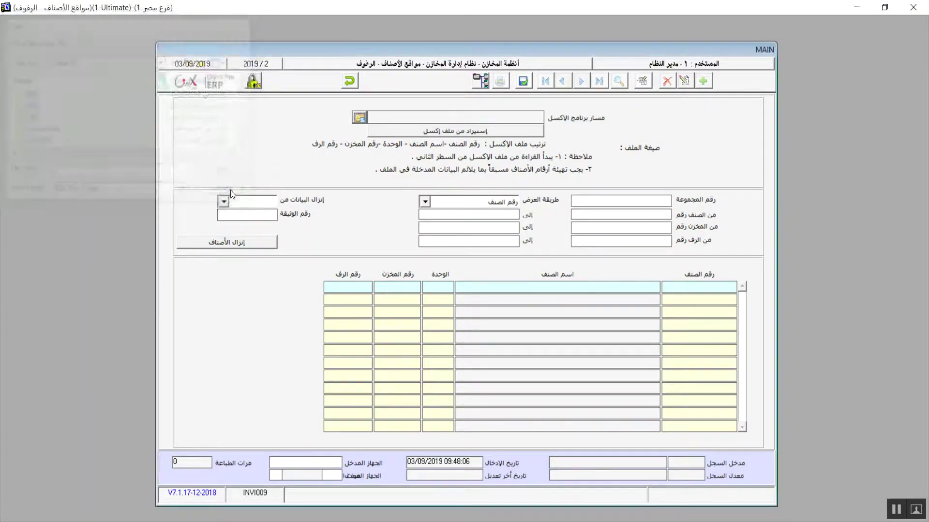
click(418, 132)
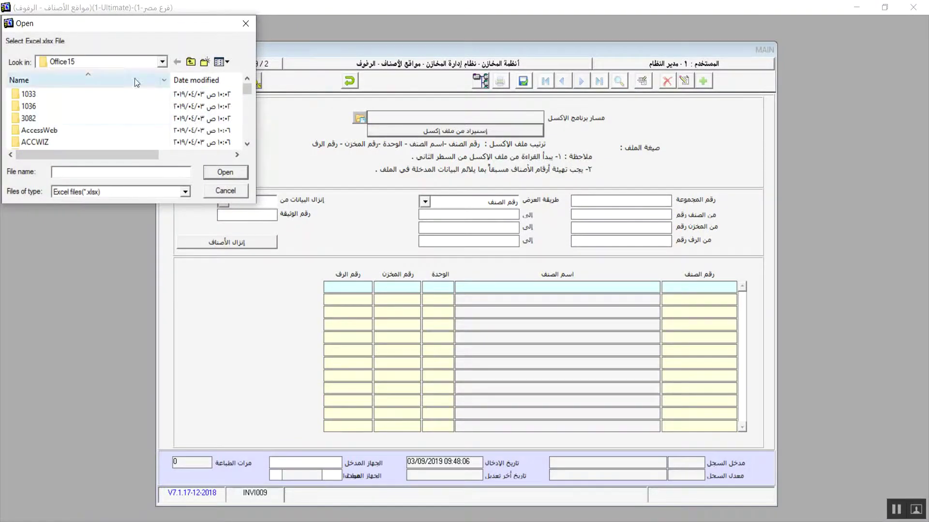
click(239, 191)
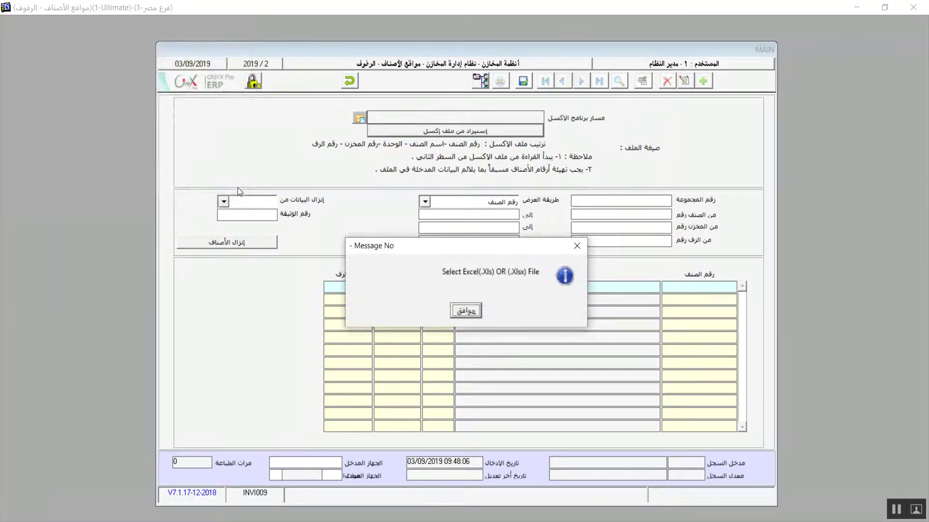
click(470, 312)
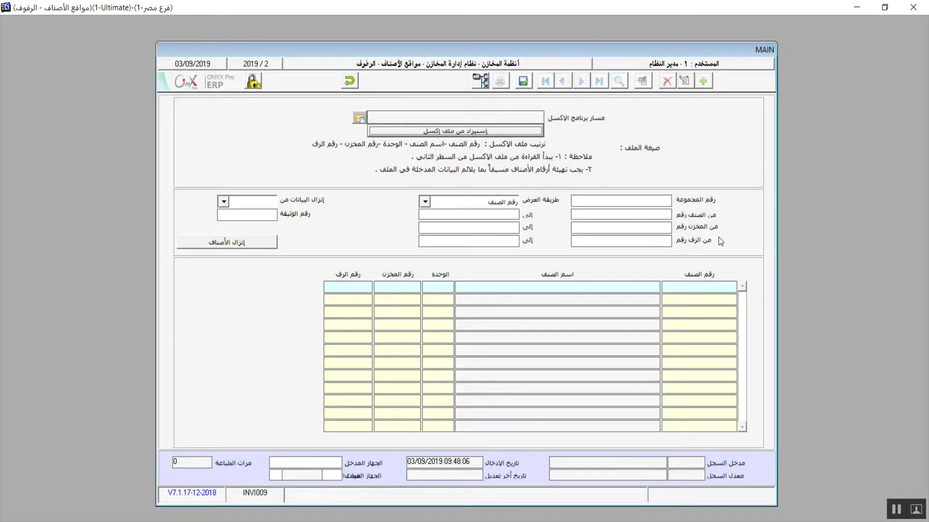
Examine the group, item and shelf filter fields and the document types offered as a source for loading items
click(642, 199)
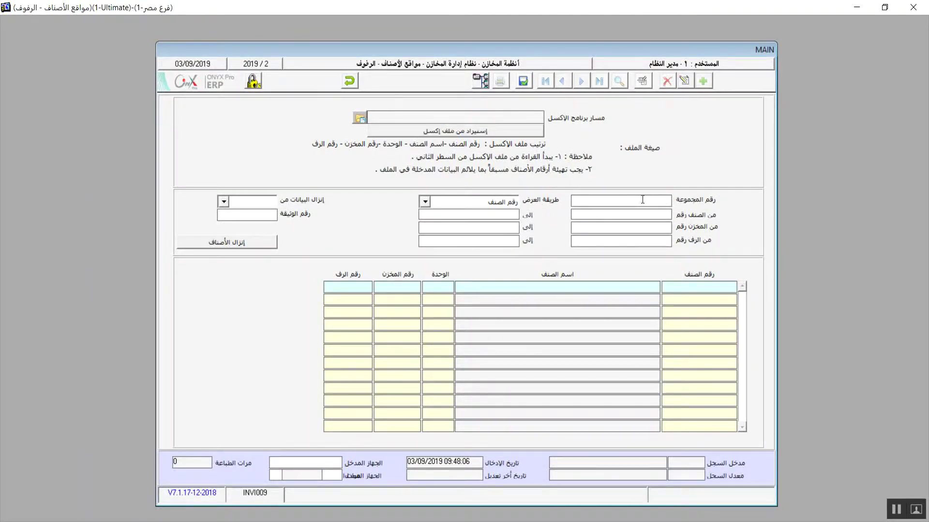
click(647, 213)
click(641, 242)
click(224, 202)
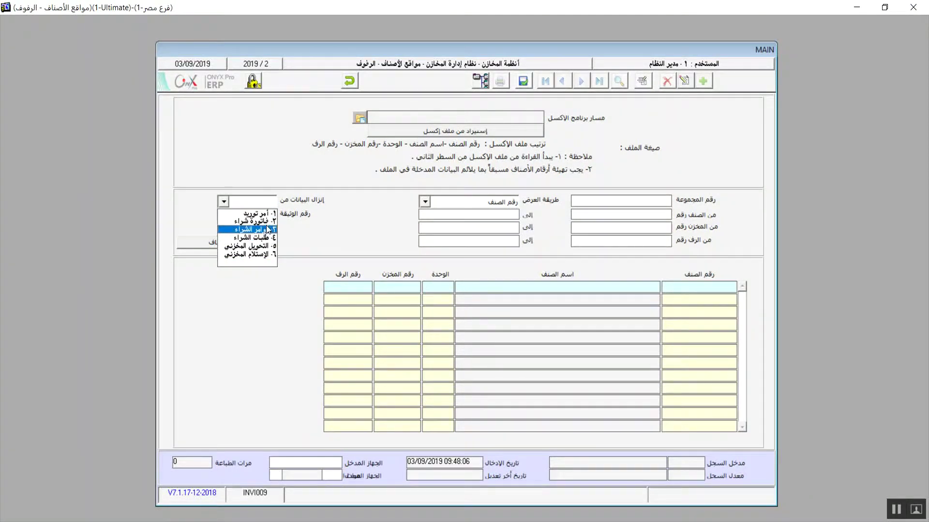
click(223, 201)
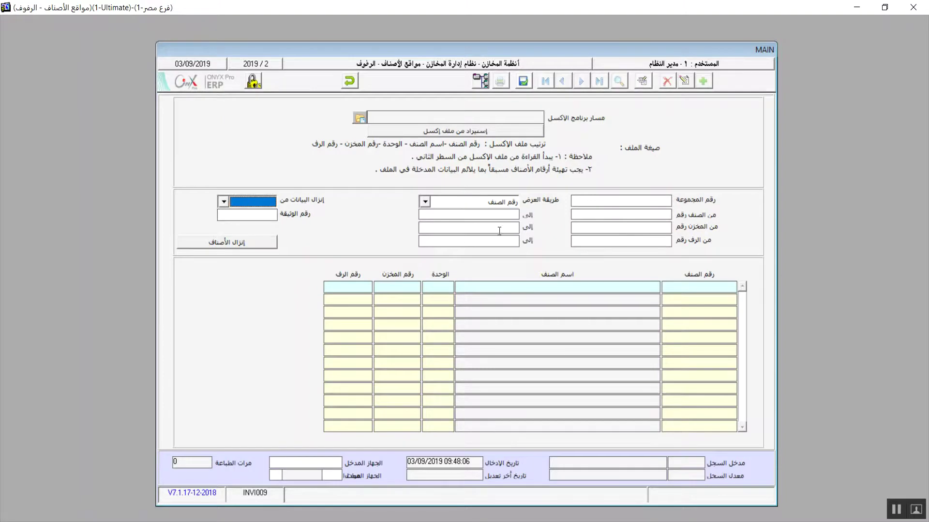
click(227, 203)
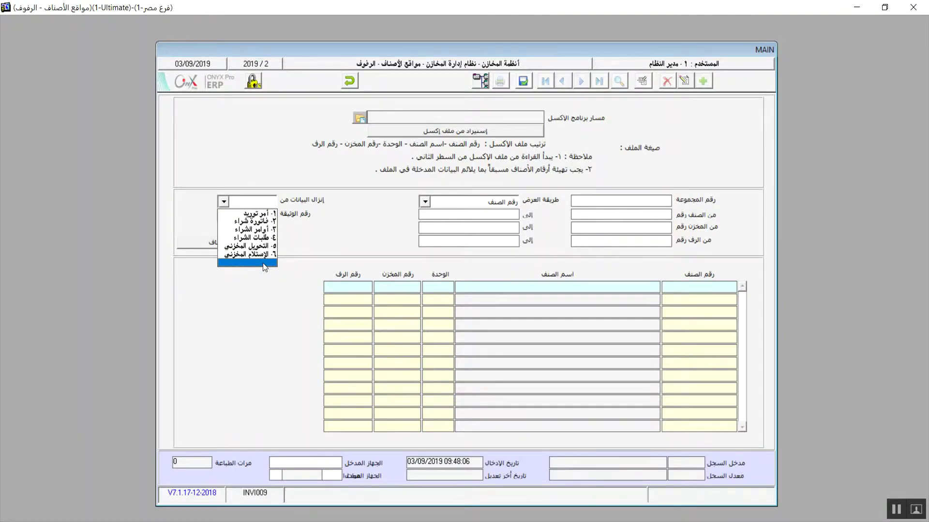
click(263, 263)
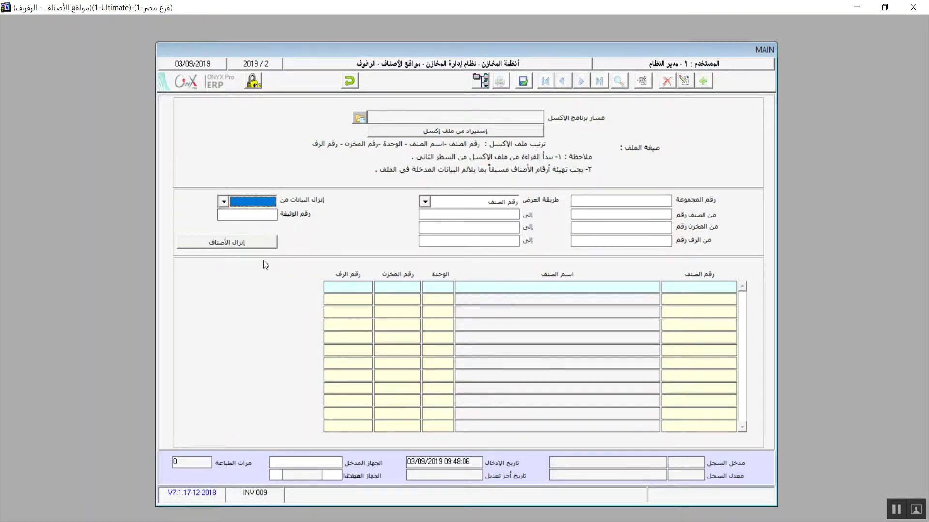
click(256, 216)
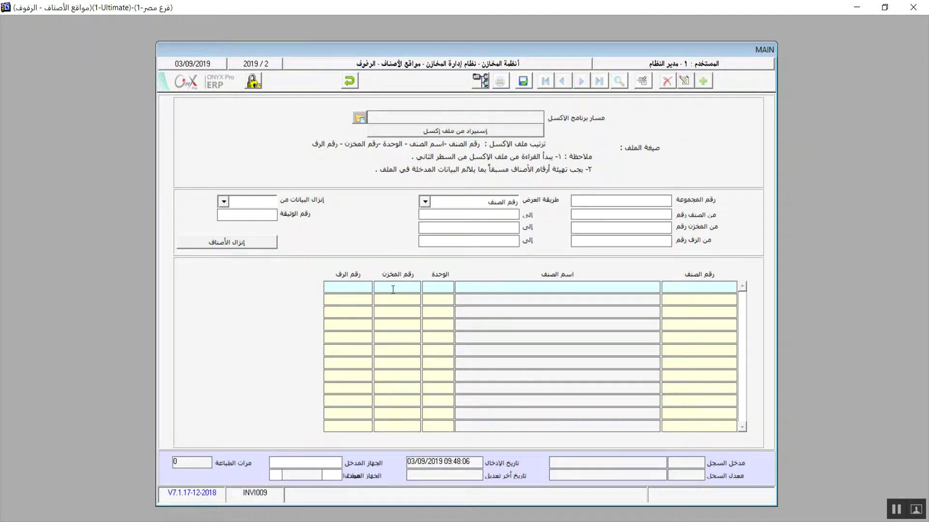
Add item 001 (بنطلون جينز رجالي) to the first row of the grid with unit 3
double_click(693, 285)
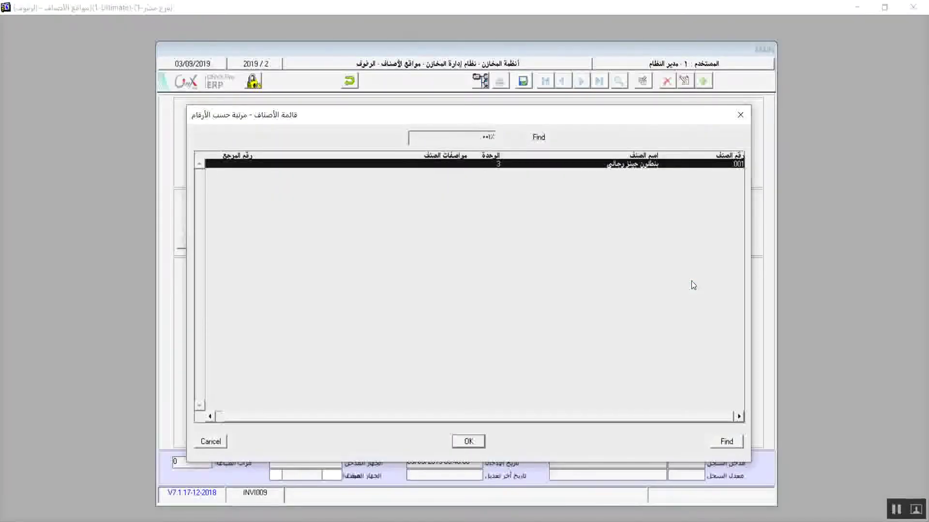
double_click(663, 164)
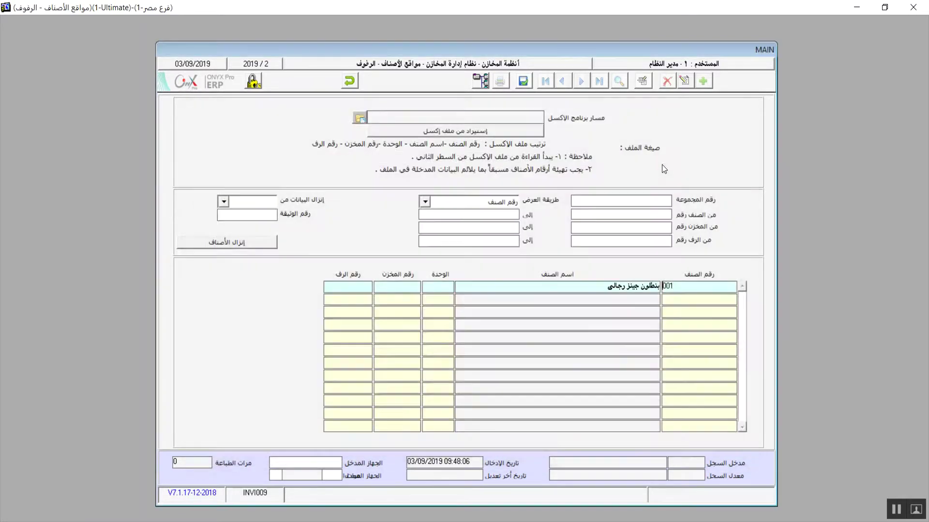
double_click(442, 289)
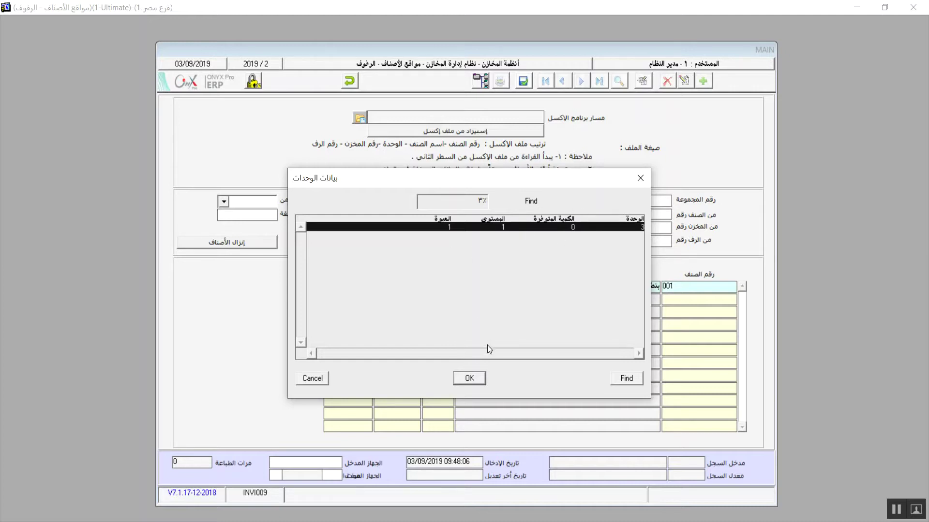
click(468, 378)
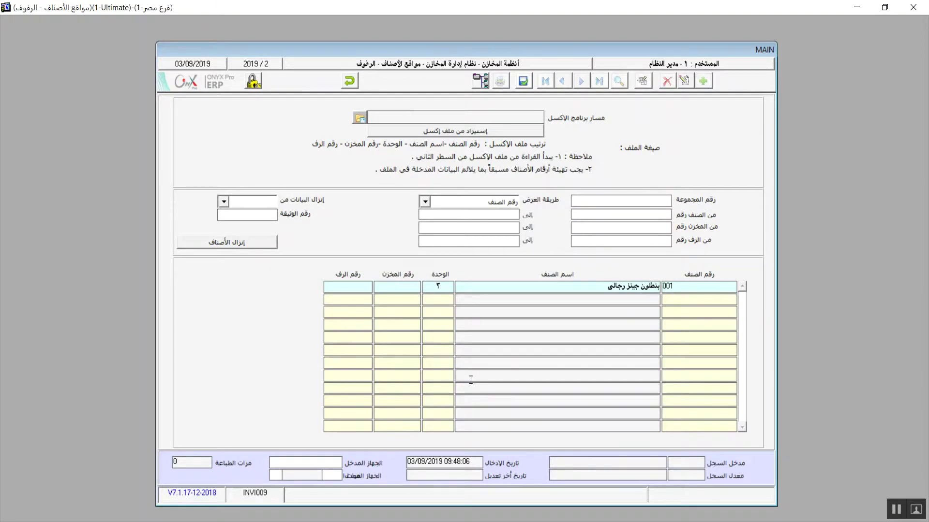
Assign warehouse 2 (انتاج تام) and shelf 1 (بنطلون) to item 001 and try to save the record
key(Return)
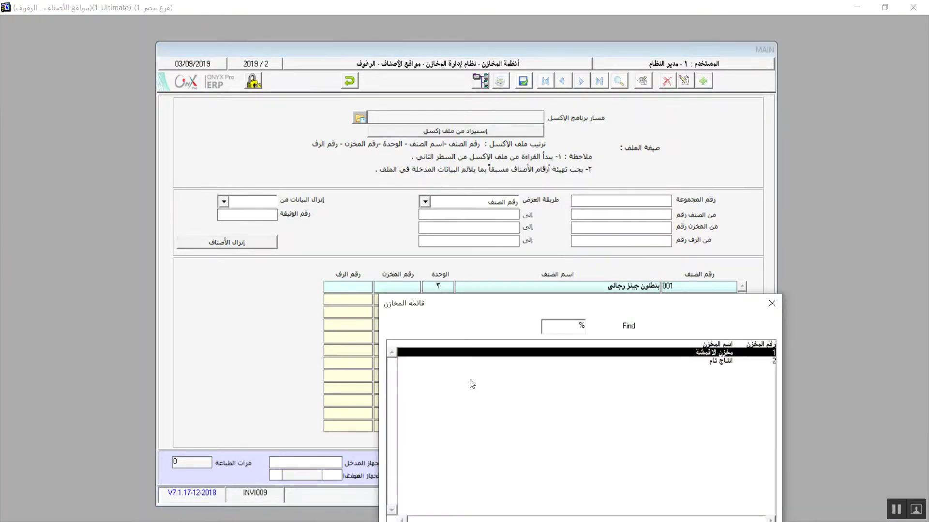
double_click(721, 360)
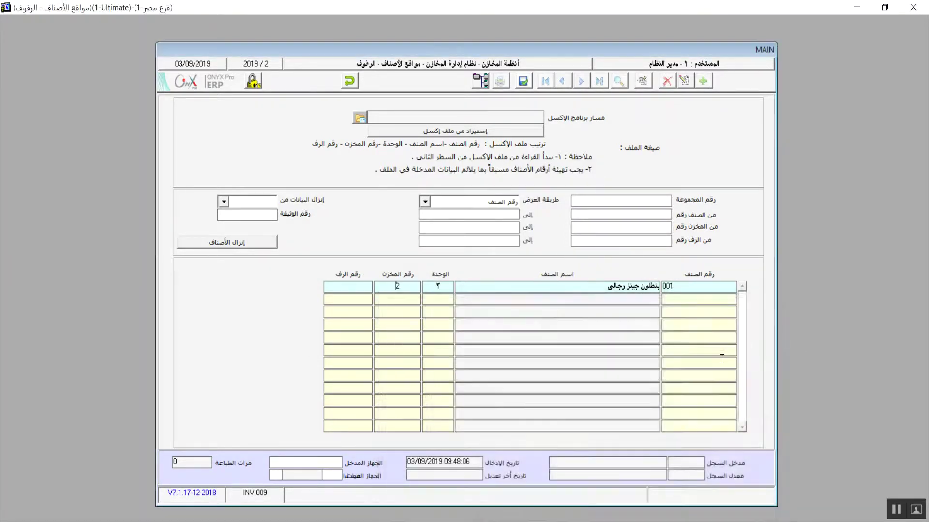
double_click(349, 288)
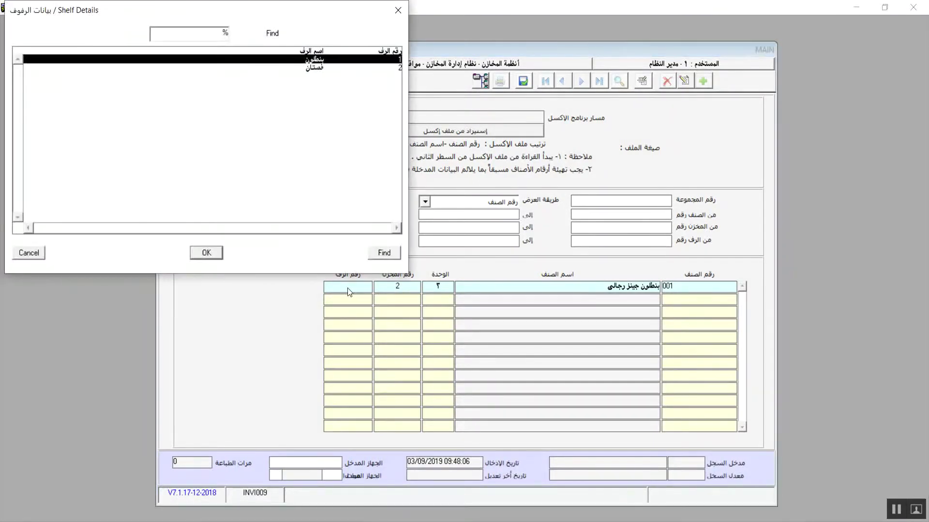
double_click(380, 61)
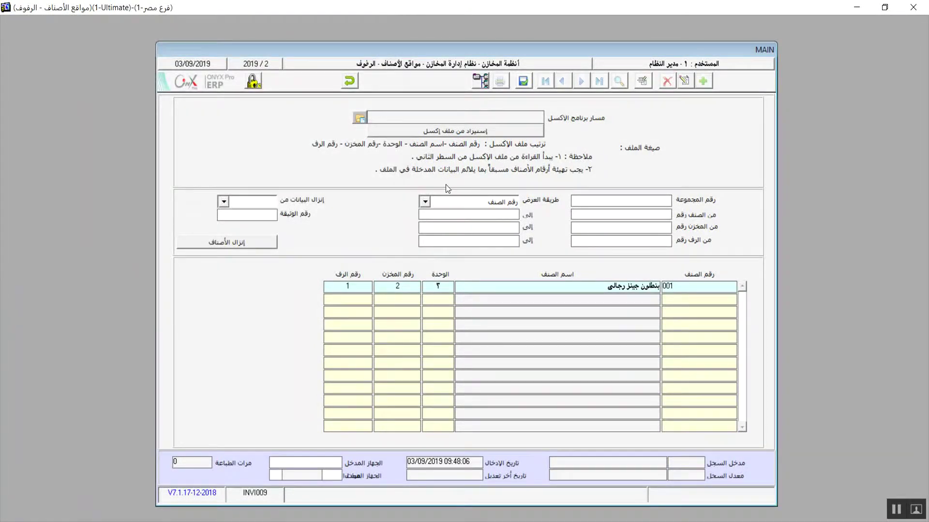
click(523, 81)
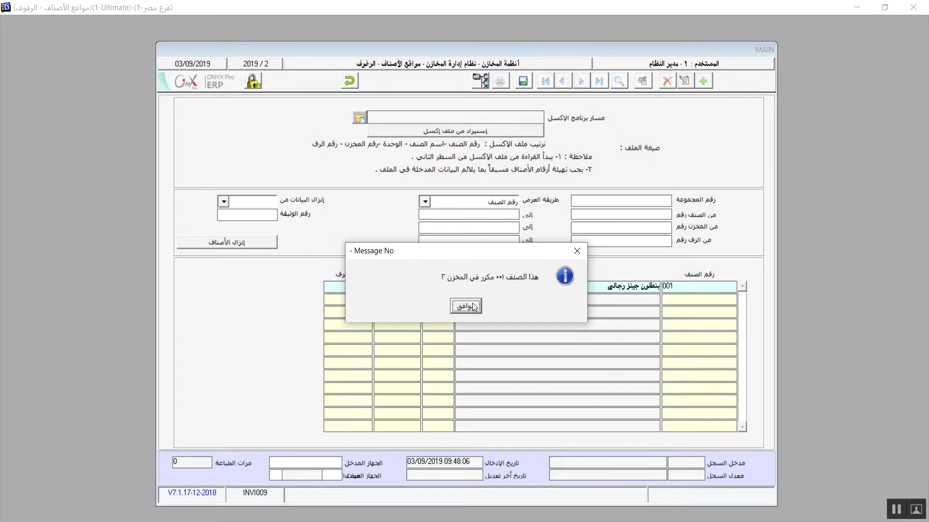
click(466, 306)
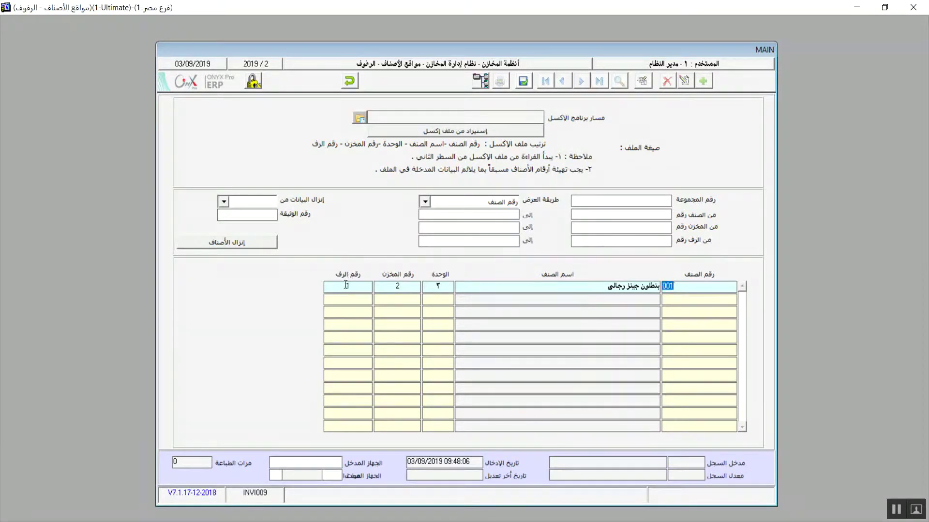
Set the warehouse number of item 001 to 1 (مخزن الأقمشة) and save the record
click(397, 287)
double_click(397, 289)
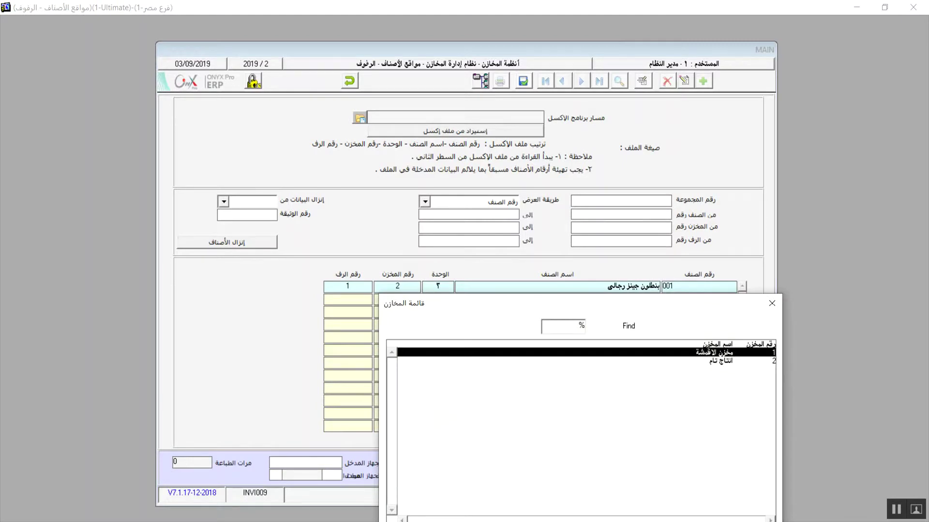
double_click(709, 353)
click(523, 81)
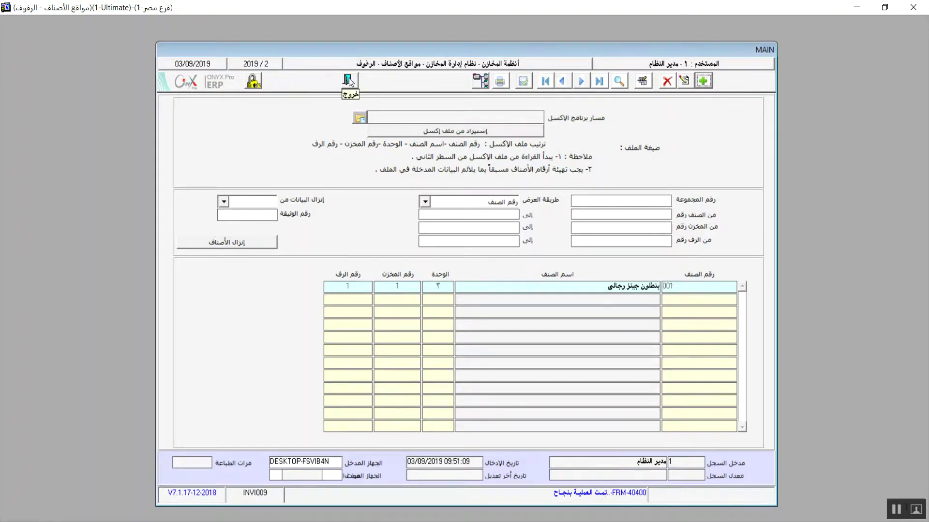
Leave the shelf locations form and start a new record in the item attachments form (ربط الأصناف بالملحقات)
click(349, 80)
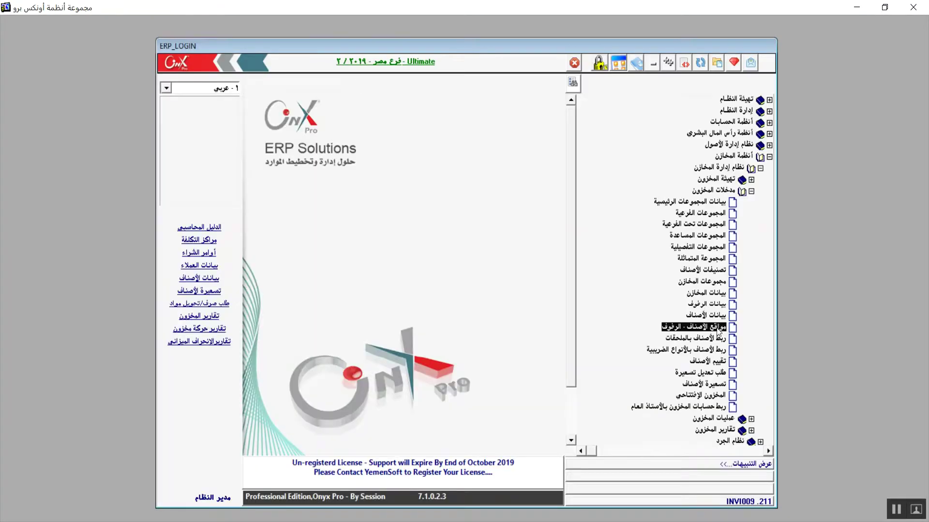
double_click(709, 338)
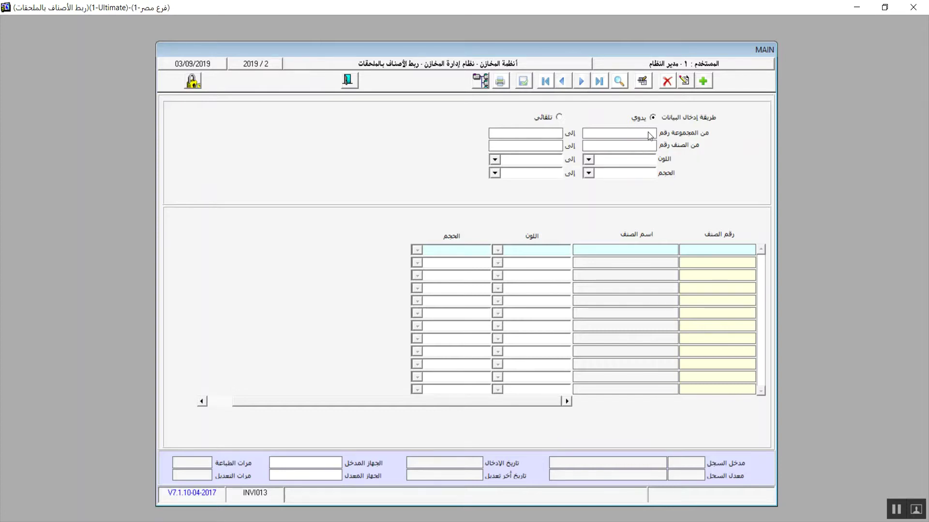
click(704, 84)
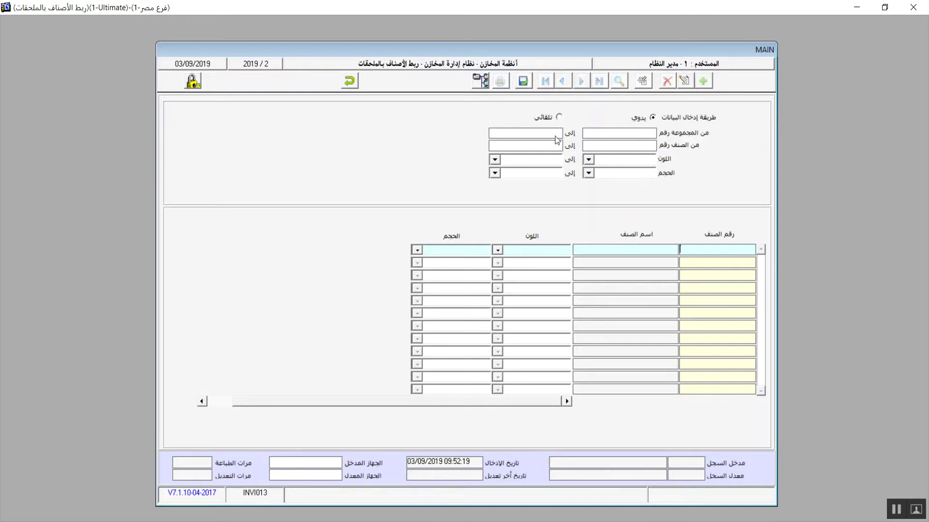
Examine the choices in the starting color (اللون) and size (الحجم) range filters
click(589, 160)
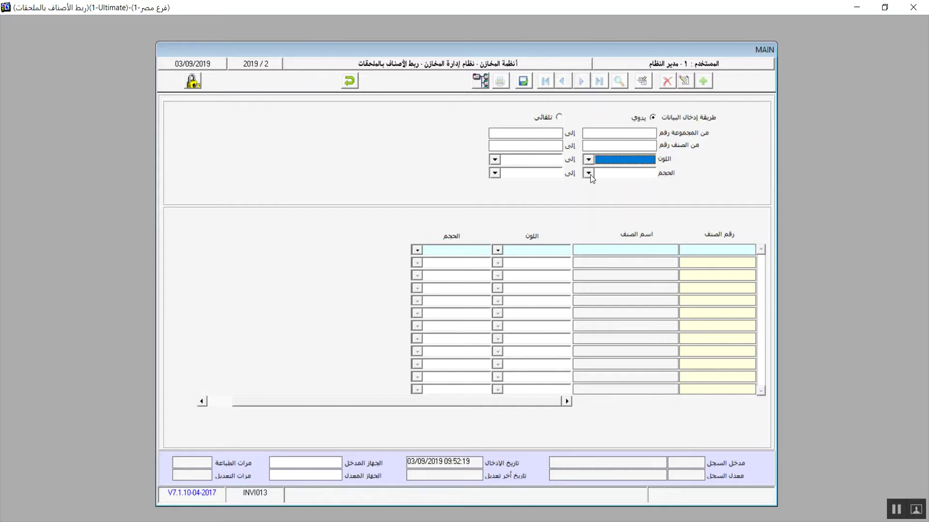
click(589, 174)
click(589, 174)
click(589, 174)
click(589, 174)
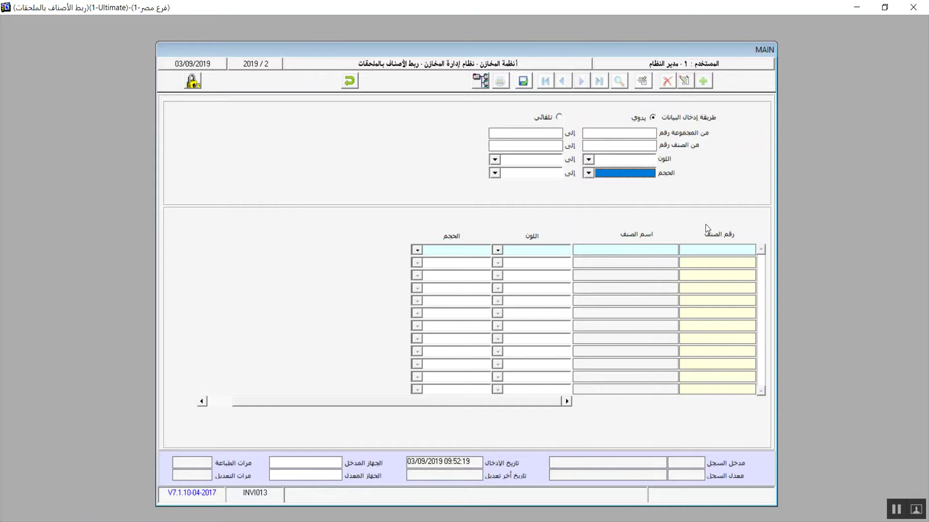
click(589, 171)
click(589, 171)
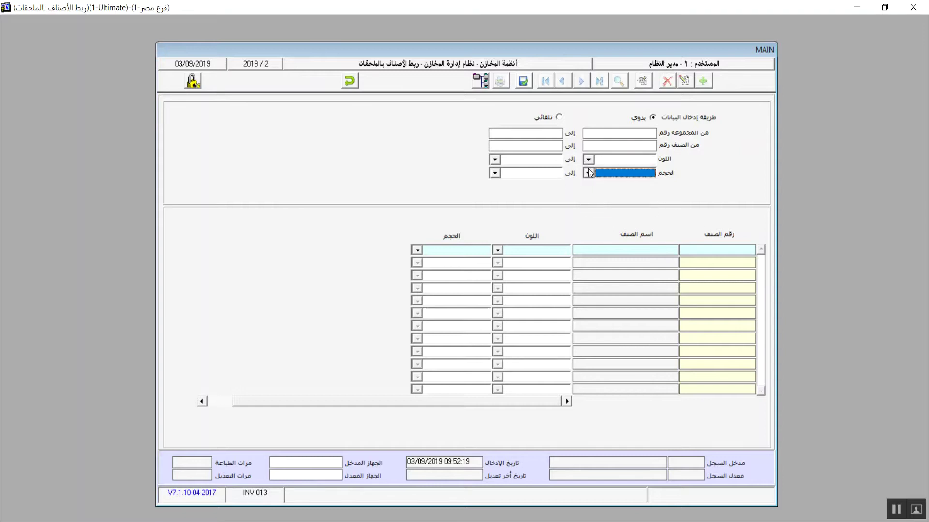
Enter item number 001 in the first row of the attachments grid
click(693, 248)
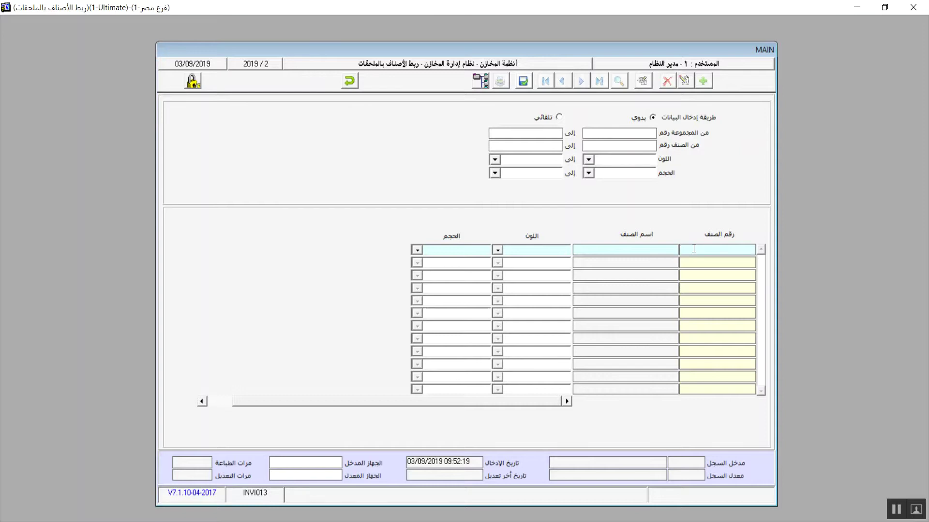
text(011)
key(Return)
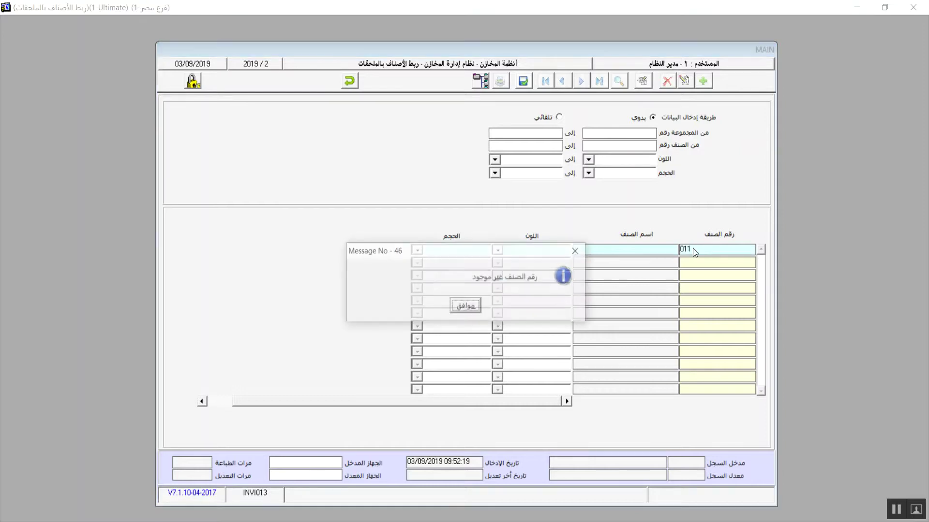
key(Return)
text(001)
key(Return)
key(Return)
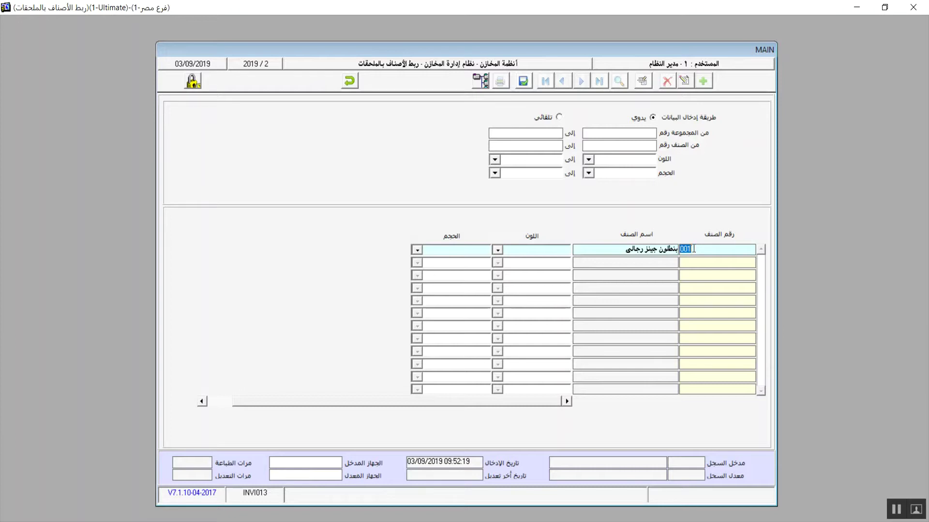
Dismiss the item number message, search the system screens for "صناف" and open the item data form (بيانات الأصناف)
key(Return)
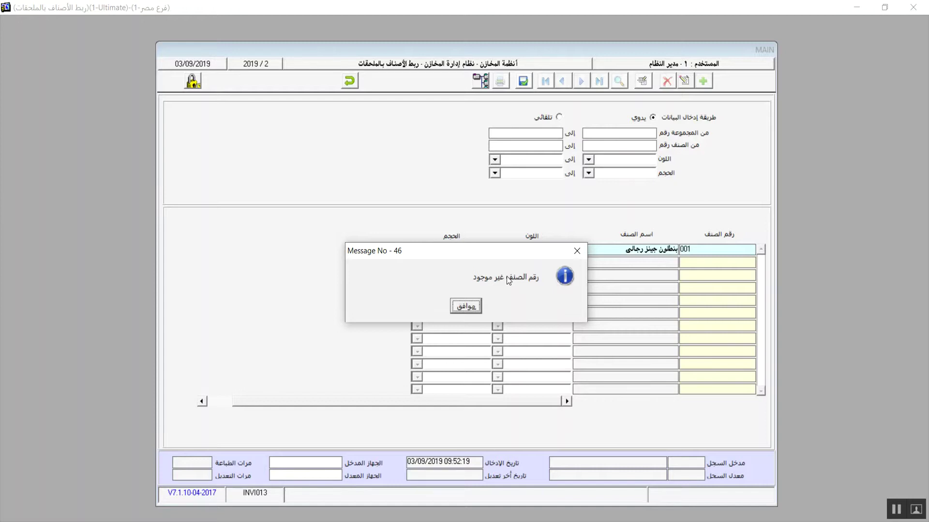
click(469, 306)
click(481, 82)
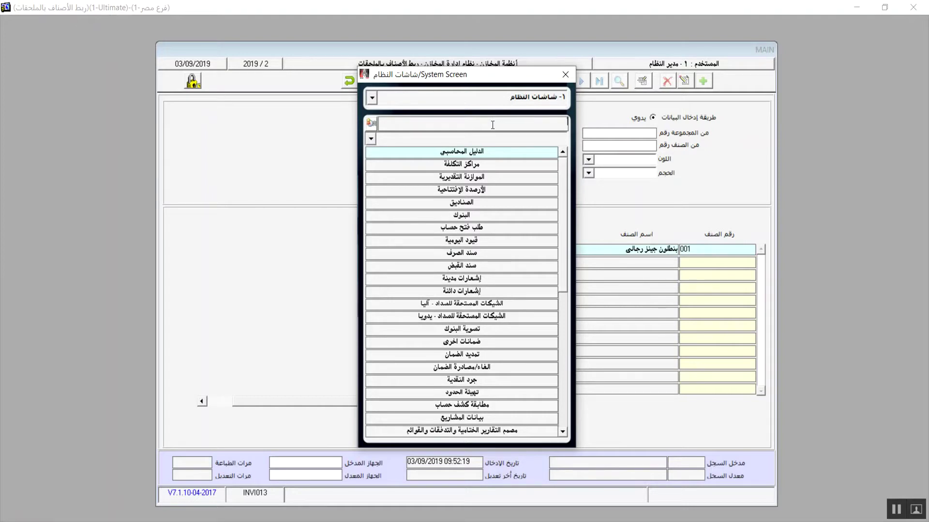
text(صا)
text(ناف)
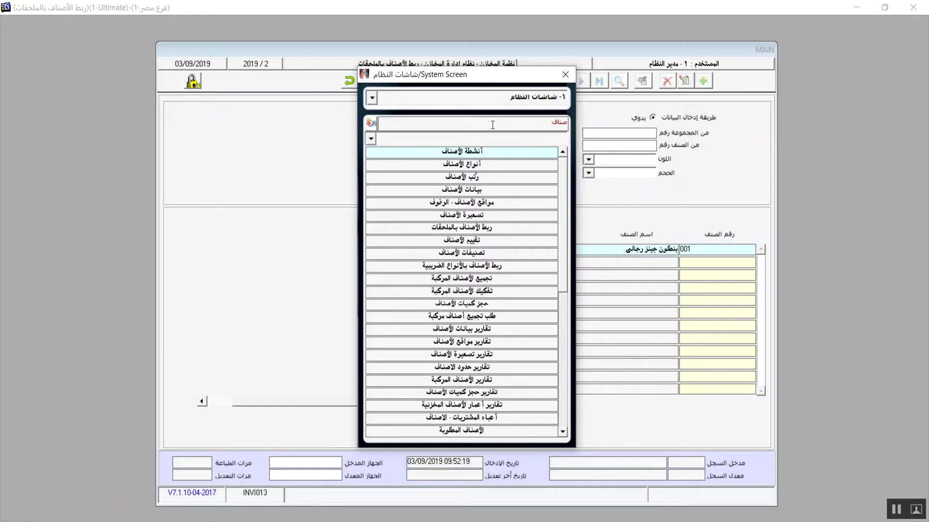
double_click(474, 189)
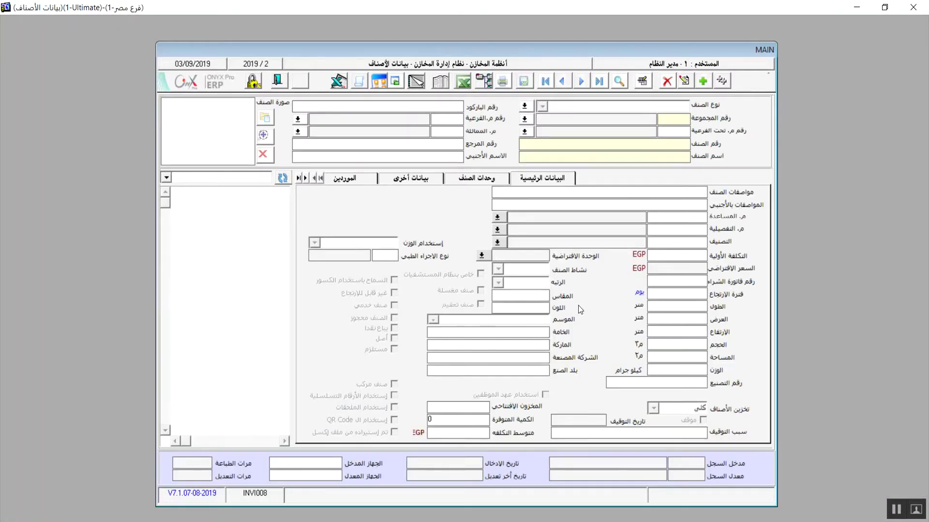
Enable attachment use (إستخدام الملحقات) for item 001, save the item record and leave the item data form
click(642, 81)
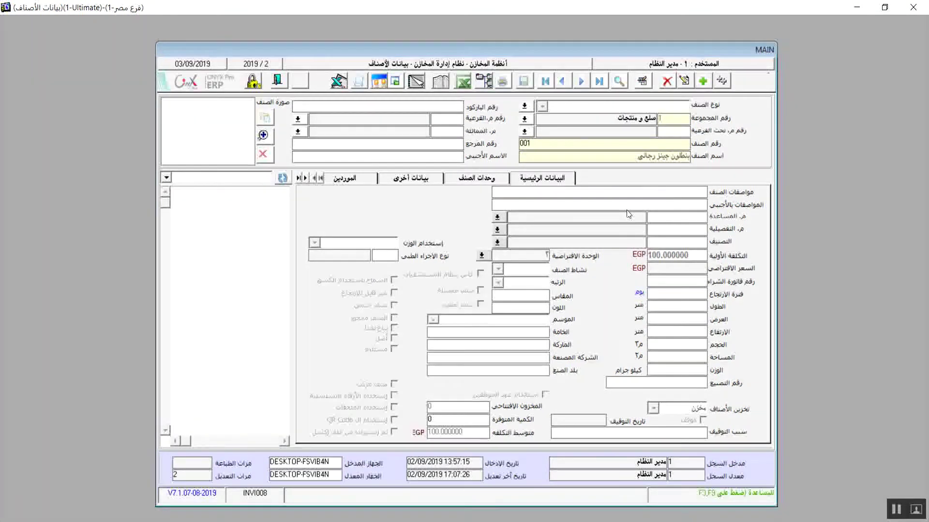
click(686, 81)
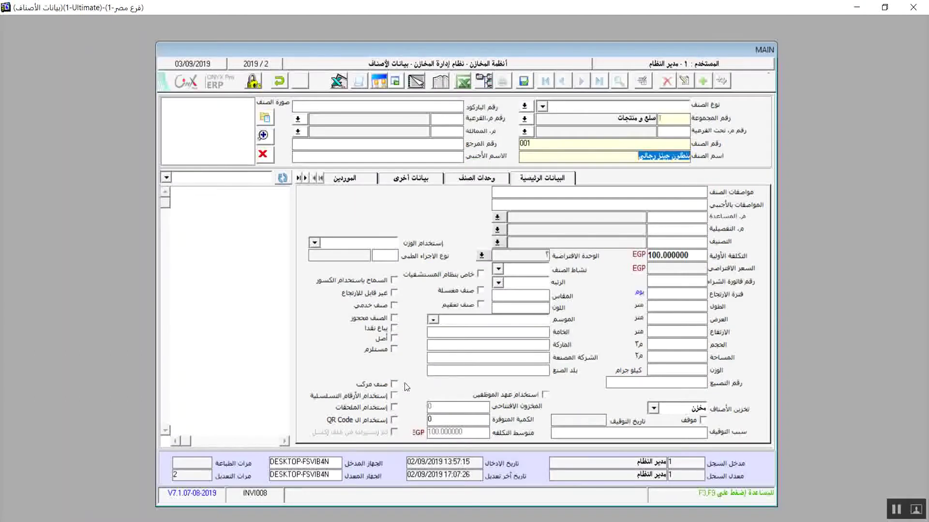
click(395, 412)
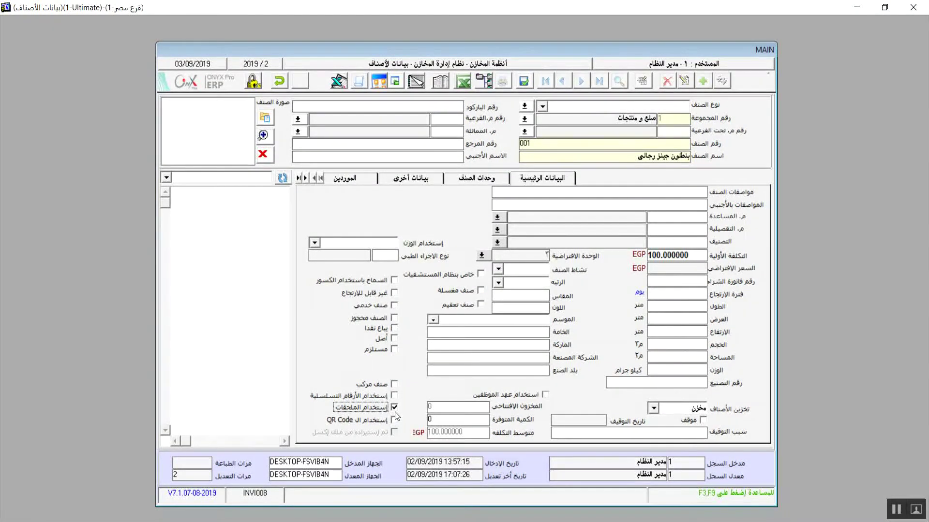
click(525, 81)
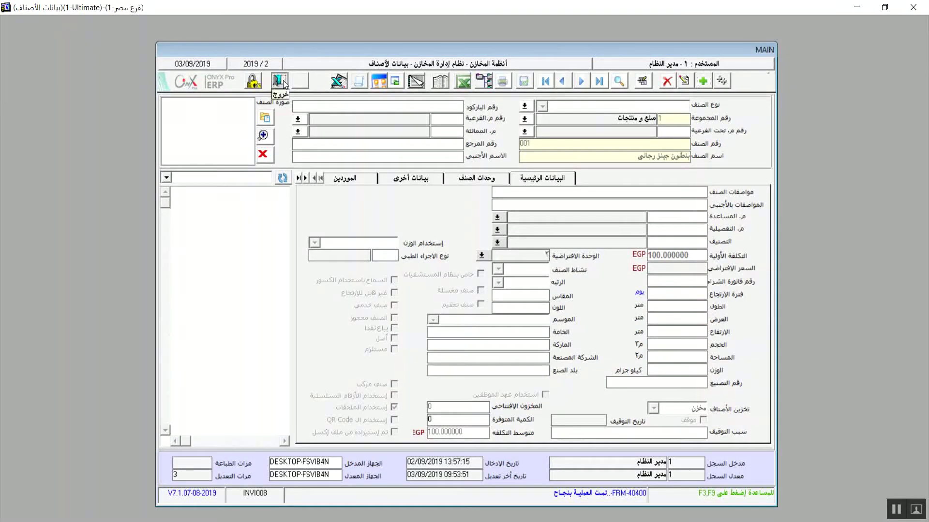
click(282, 81)
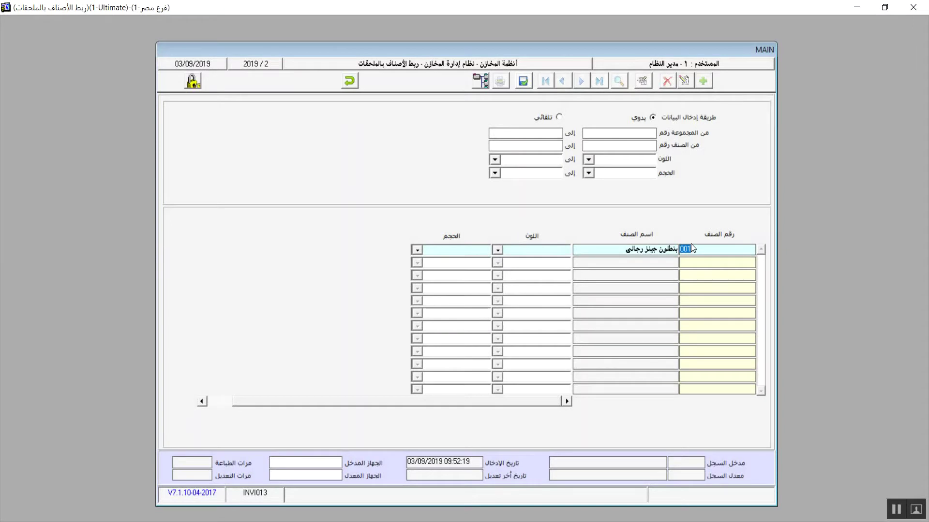
Discard the unsaved entry in the item attachments form and start a new record
click(351, 81)
click(481, 310)
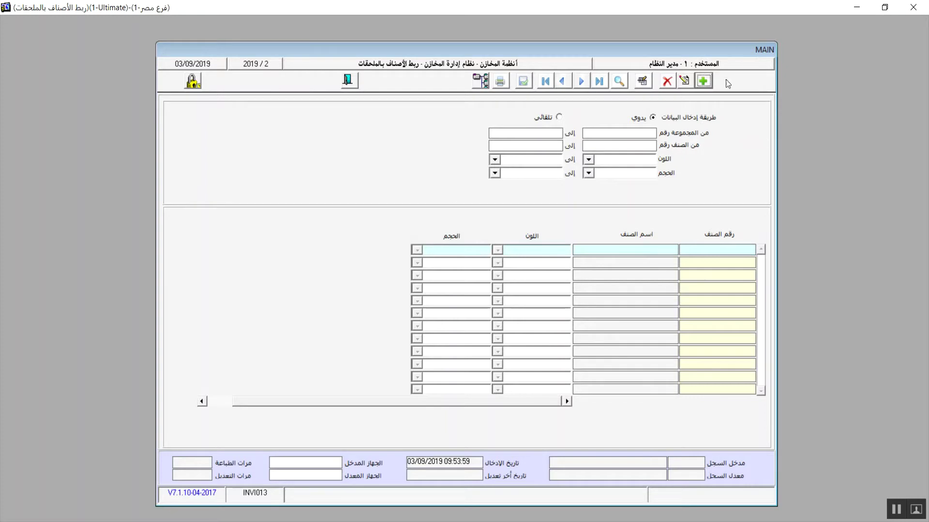
click(702, 81)
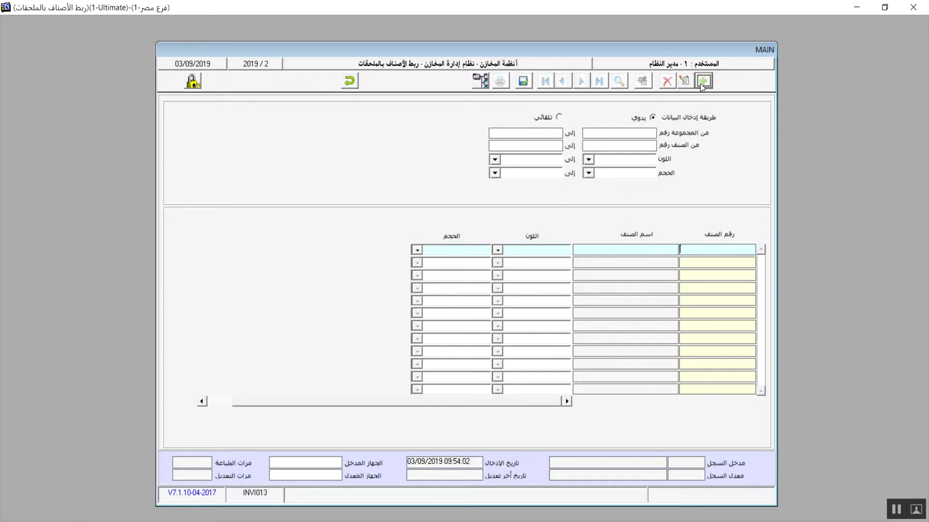
Add item 001 to the first grid row with size 2 (متوسط) and save the attachment record
double_click(725, 246)
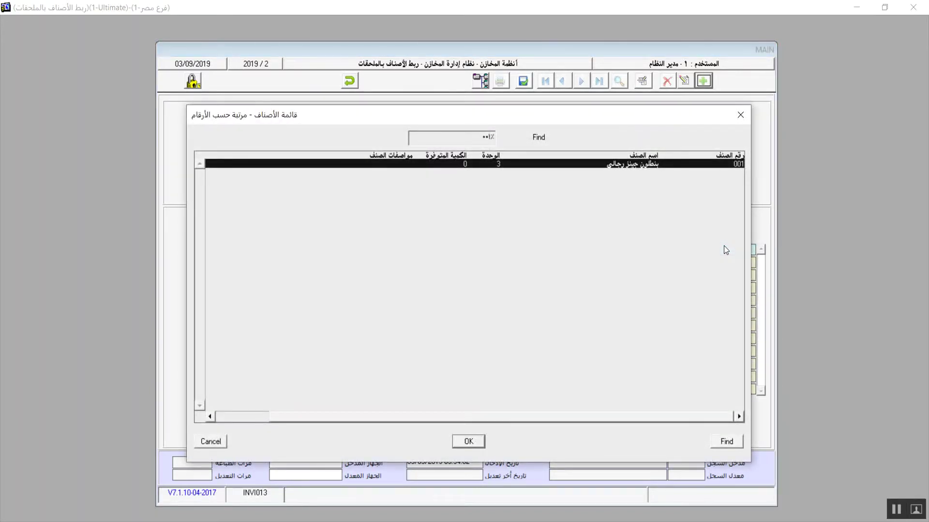
key(Return)
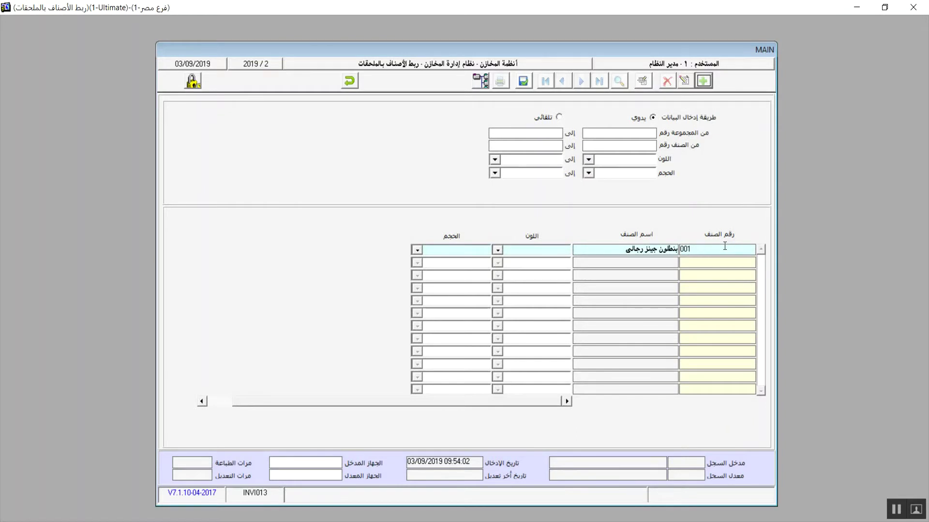
key(Return)
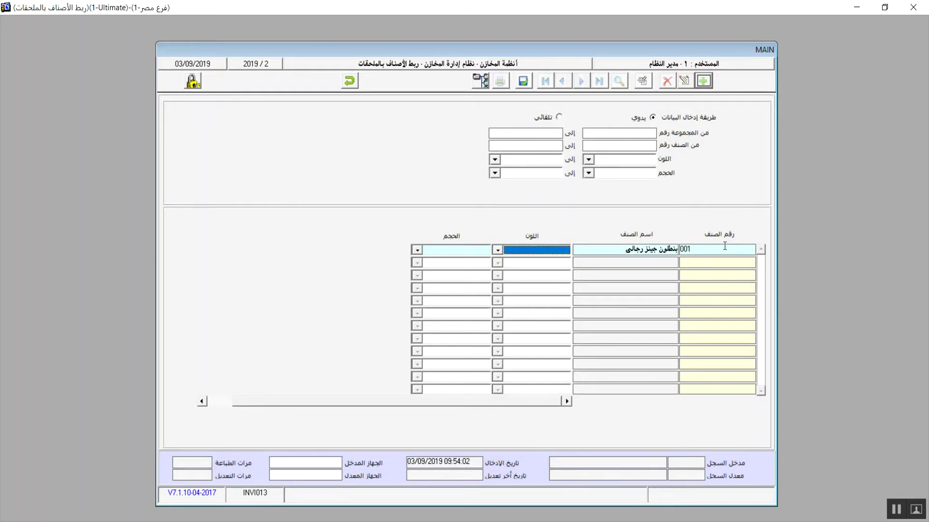
key(Return)
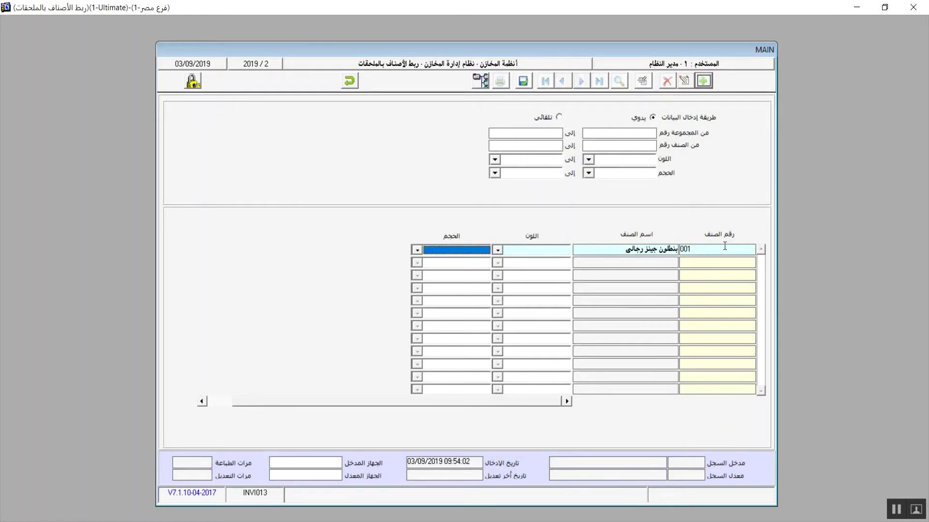
click(416, 250)
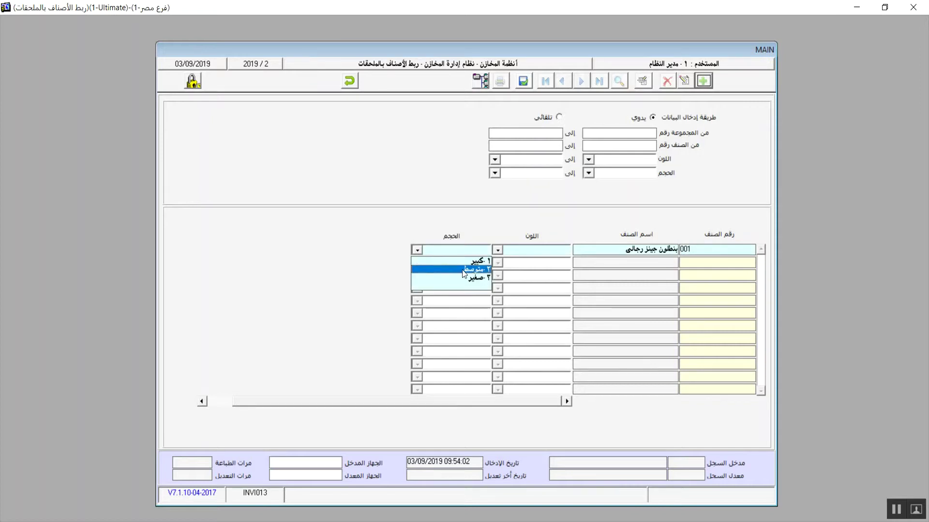
click(462, 268)
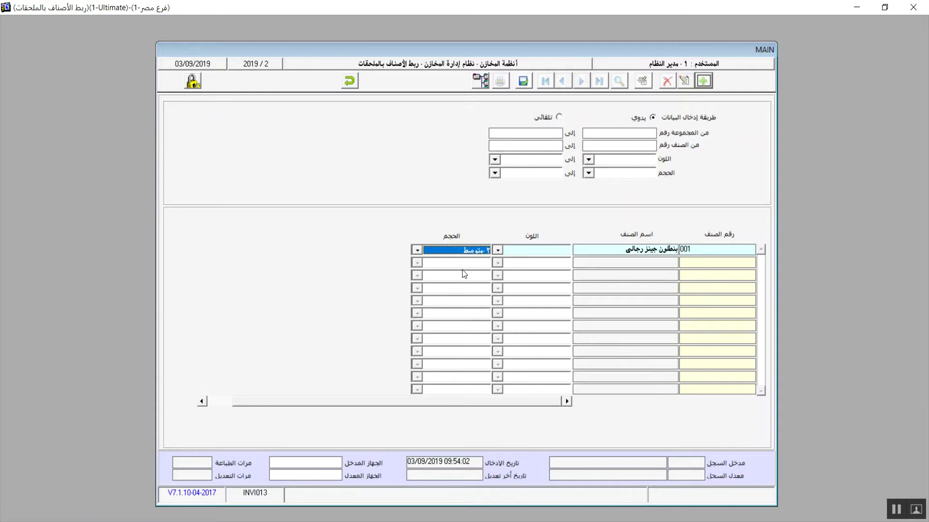
click(521, 81)
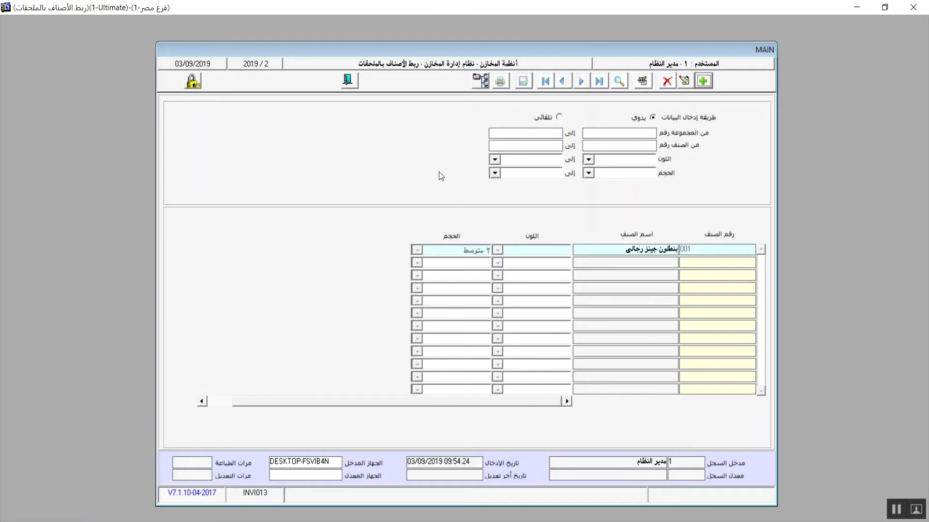
Leave the attachments form, open the item tax types form (ربط الأصناف بالأنواع الضريبية) and start a new record
click(350, 82)
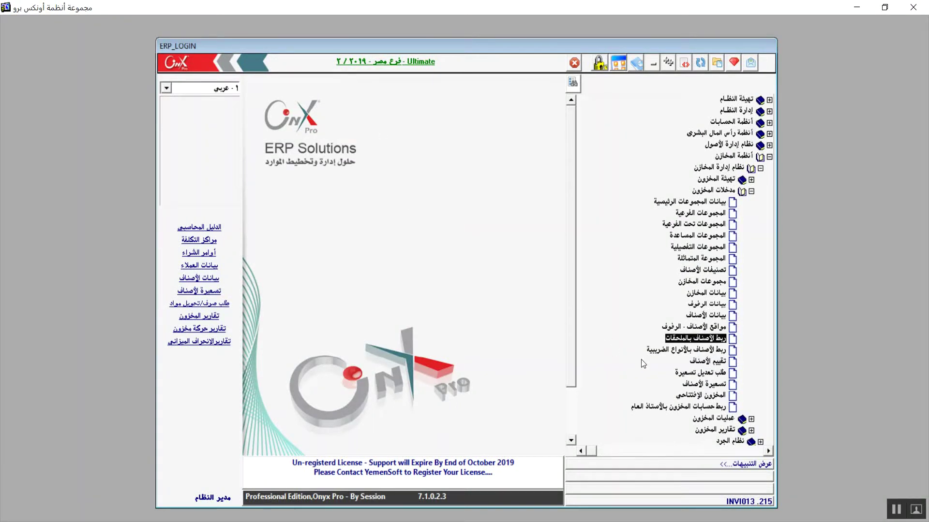
double_click(712, 349)
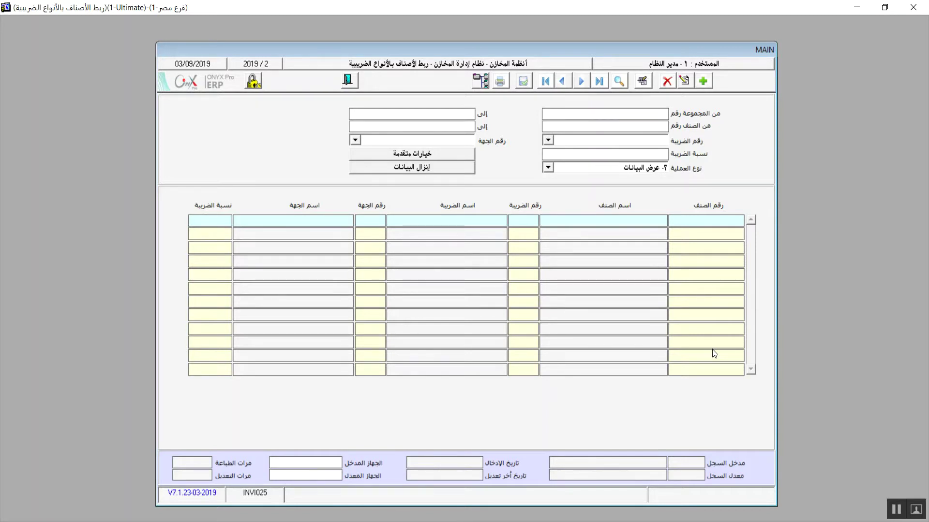
click(707, 80)
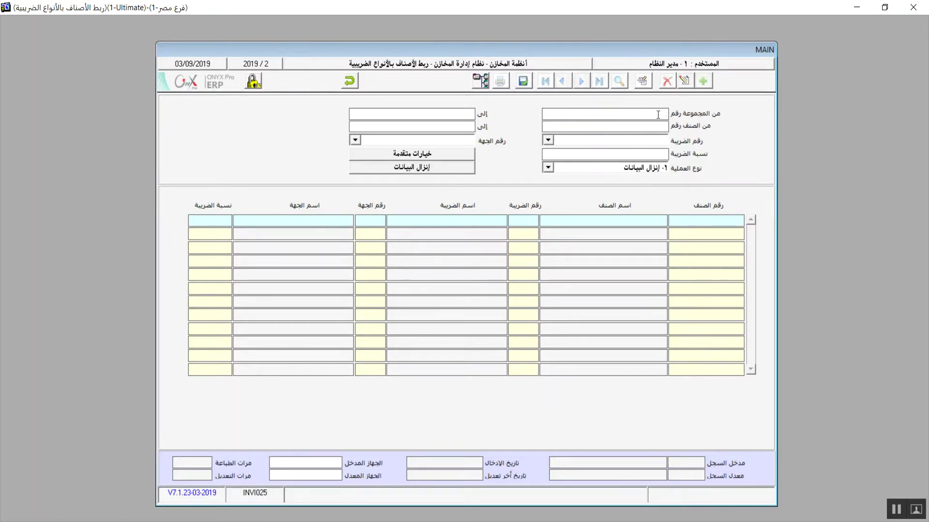
Set the group number range from 1 (سلع و منتجات) to 1
click(641, 114)
double_click(642, 114)
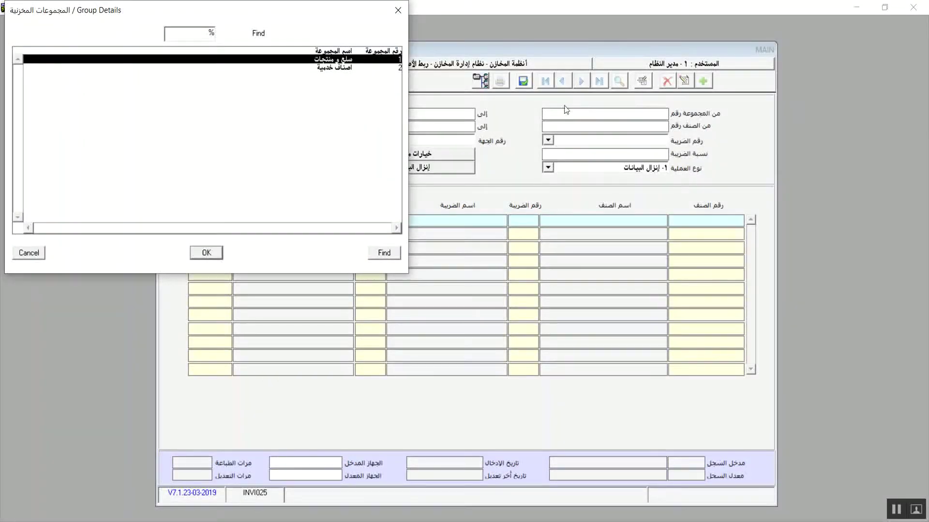
double_click(386, 60)
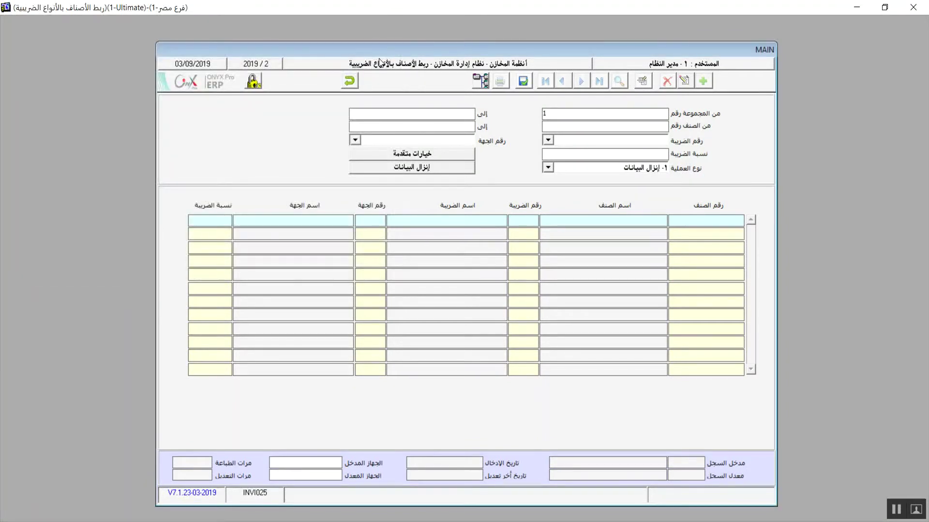
click(409, 117)
text(1)
key(Return)
Set the item number range from 001 (بنطلون جينز رجالي) to 001
key(F9)
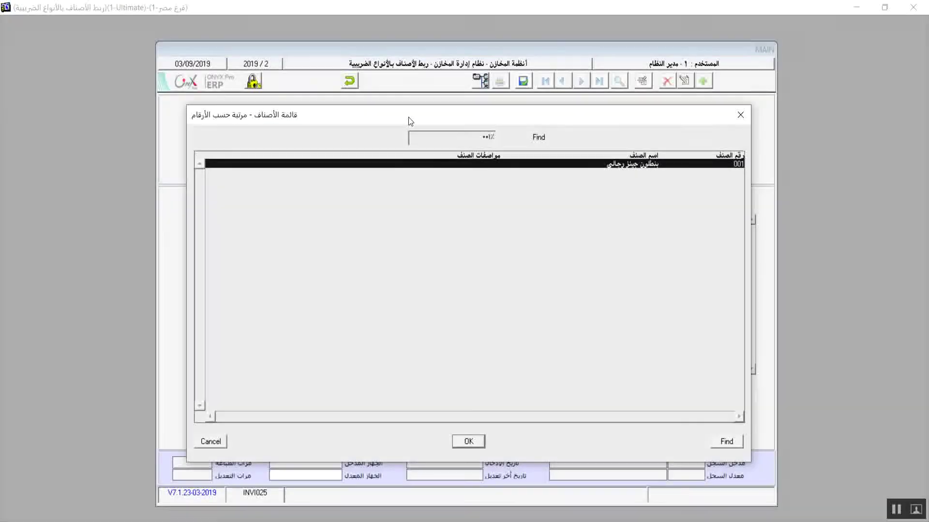
double_click(651, 165)
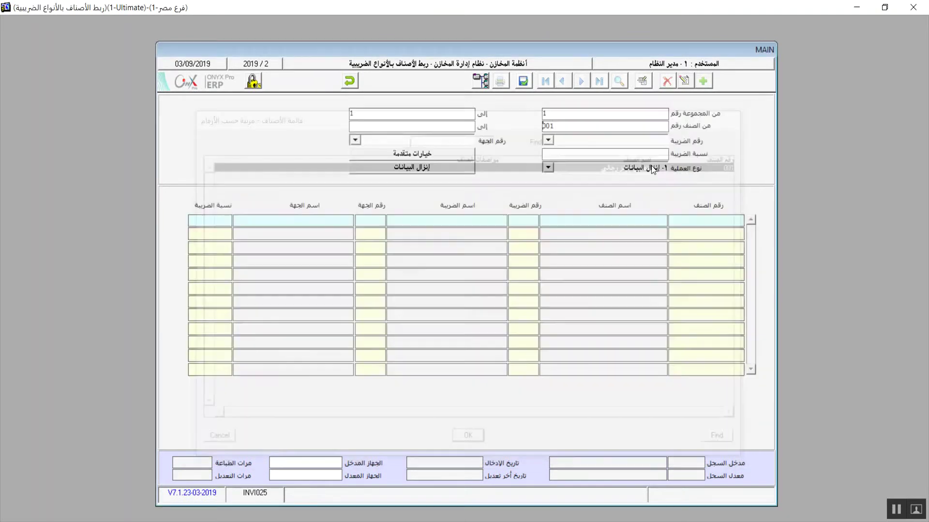
key(Return)
text(001)
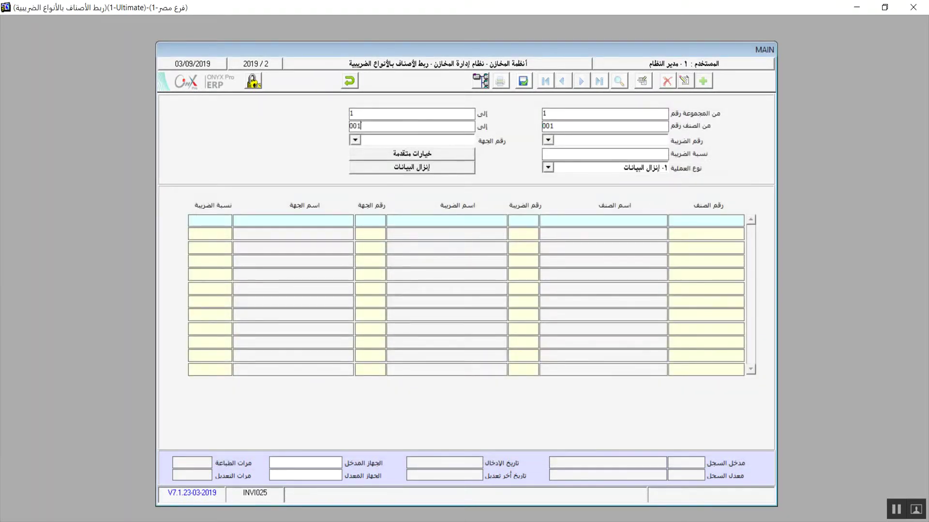
key(Return)
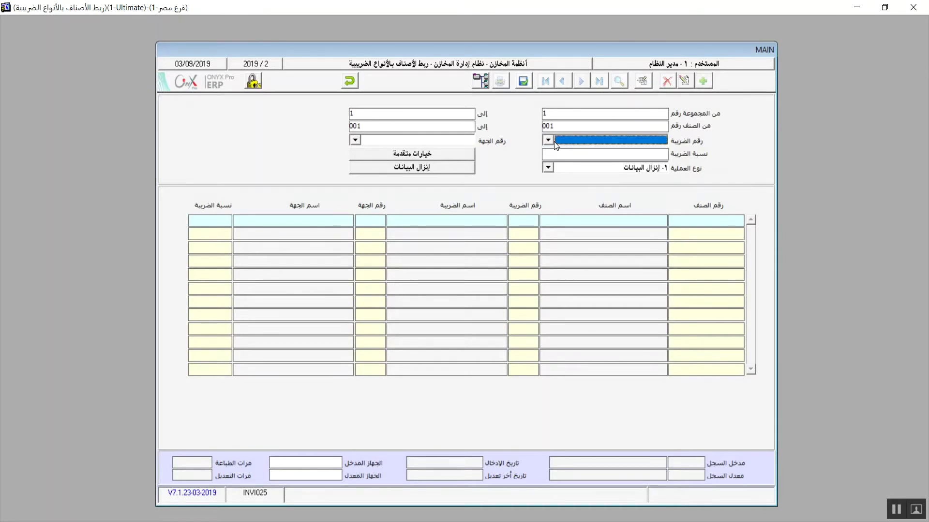
Examine the choices for the tax number (رقم الضريبة) and authority number (رقم الجهة), and go to the tax rate field (نسبة الضريبة)
key(Return)
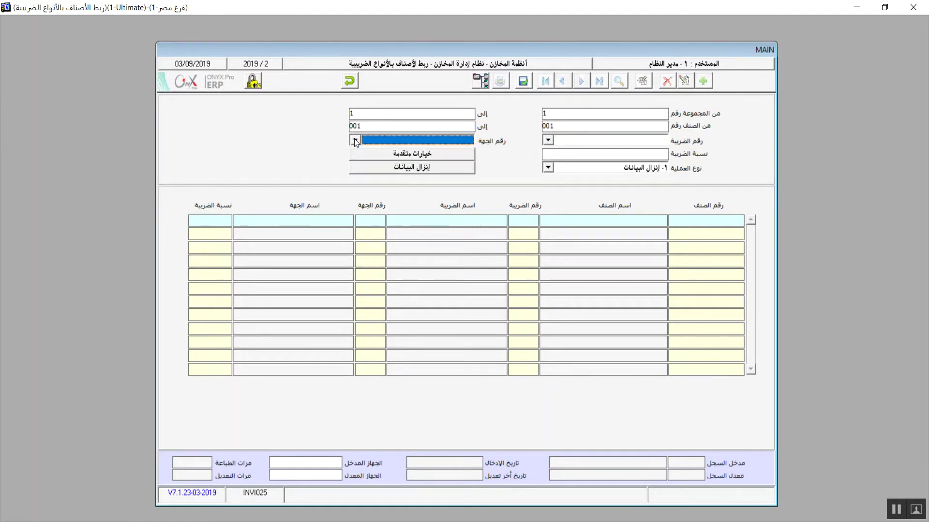
click(552, 139)
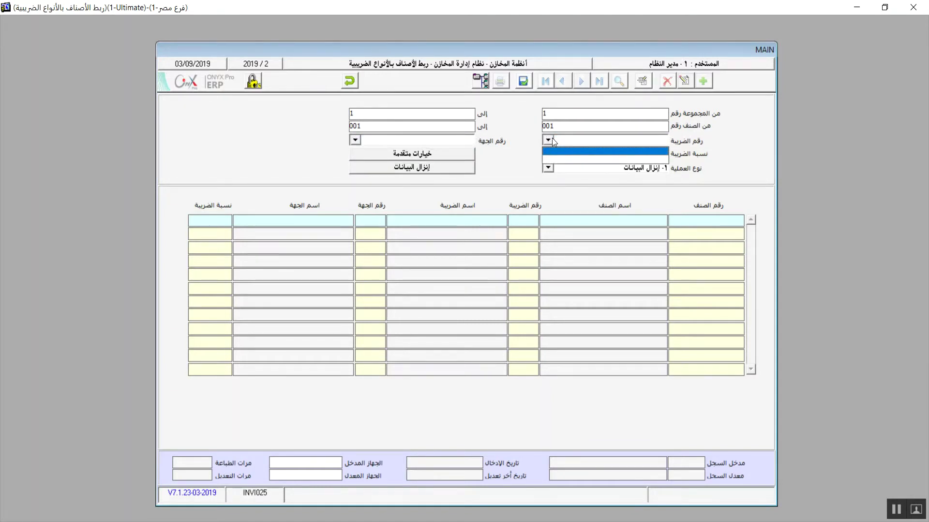
click(552, 139)
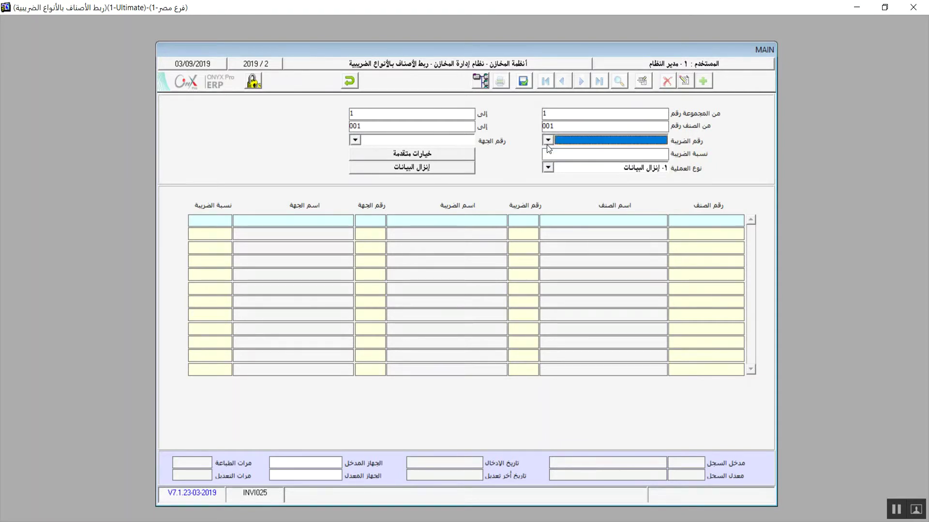
click(356, 139)
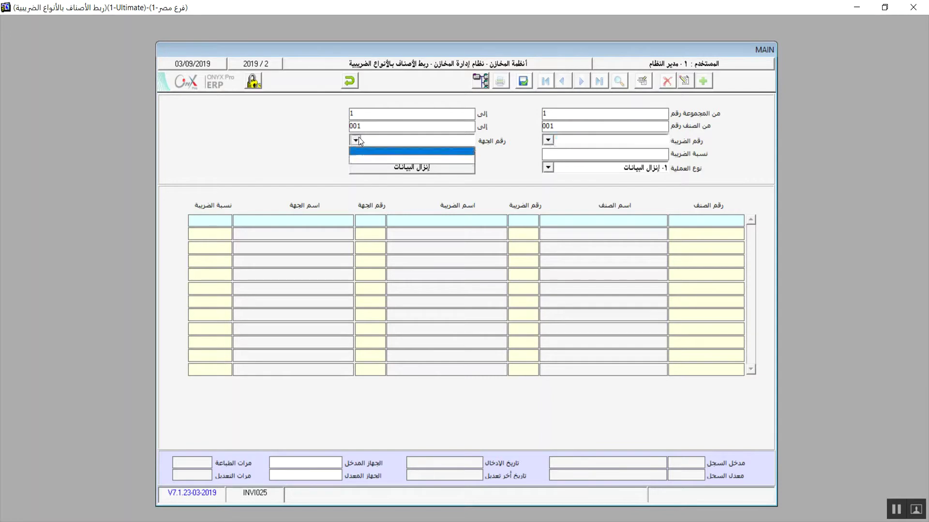
click(355, 140)
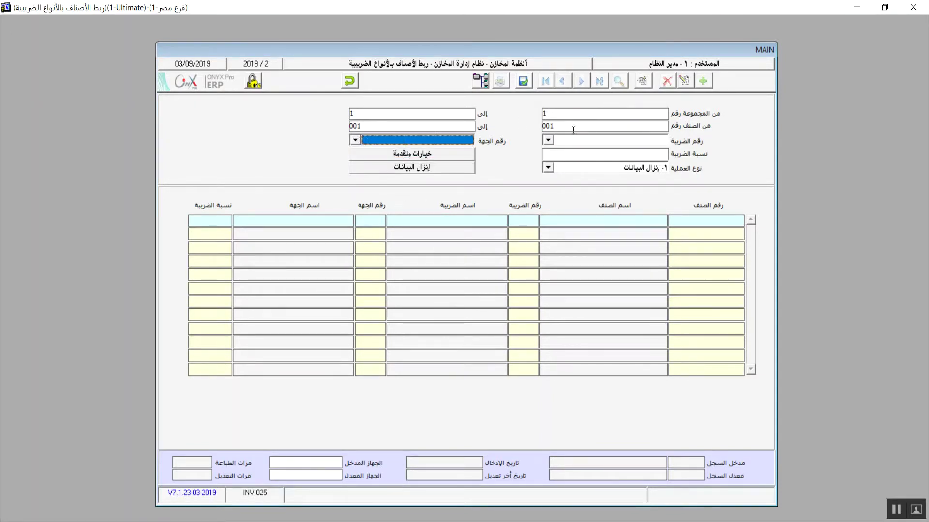
click(573, 154)
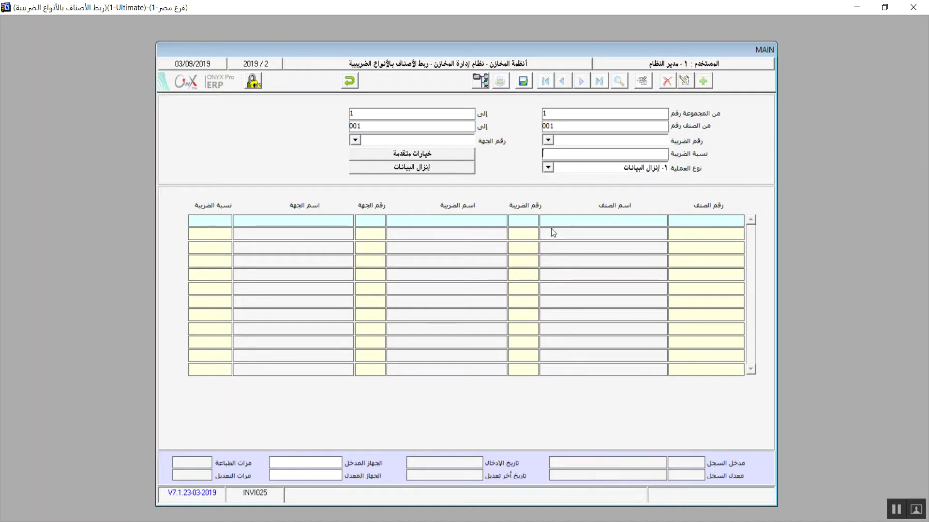
Examine the advanced item filter options (خيارات متقدمة) and return to the tax types form
click(463, 154)
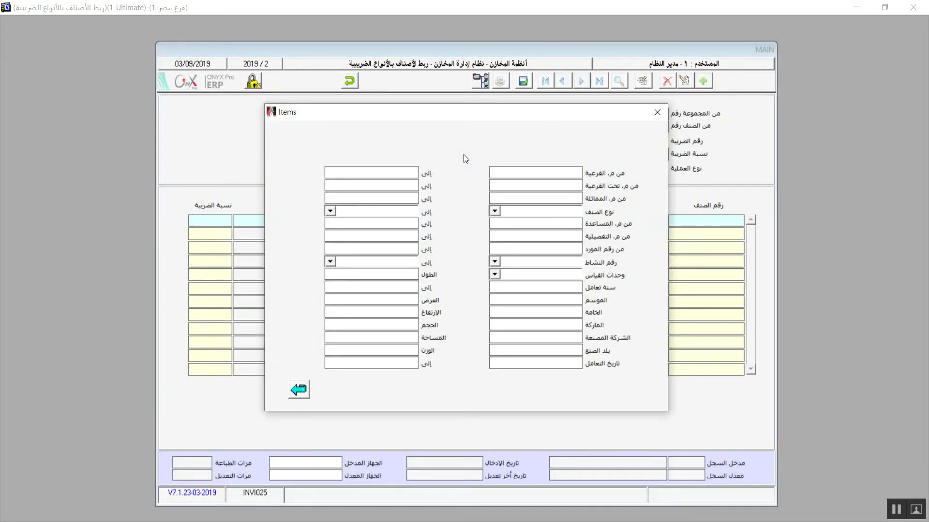
drag(545, 114, 660, 187)
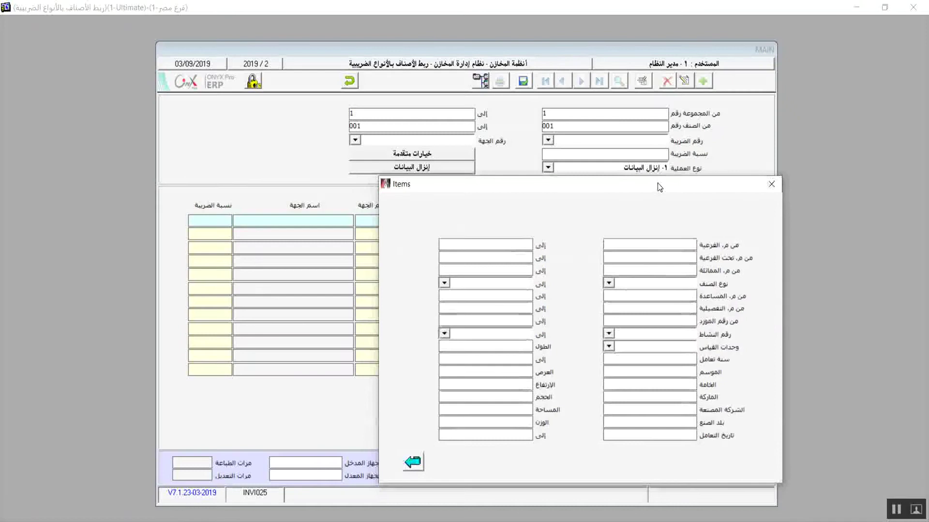
click(418, 463)
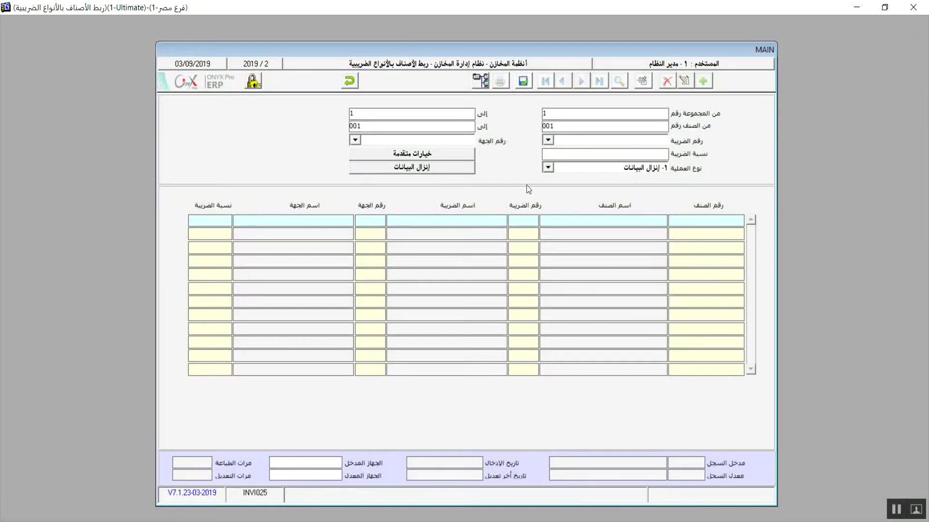
Load the data with the operation type إنزال البيانات, and switch the operation type to عرض البيانات
click(549, 168)
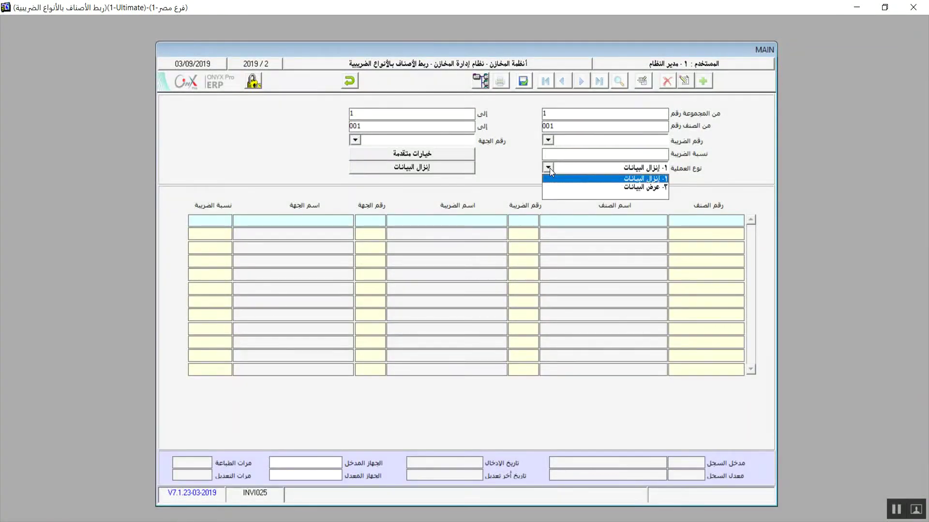
click(650, 180)
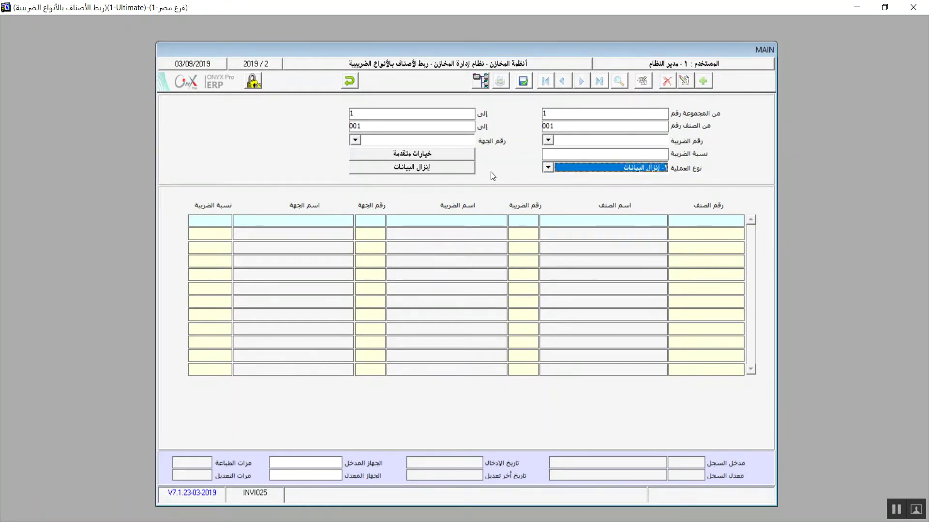
click(463, 167)
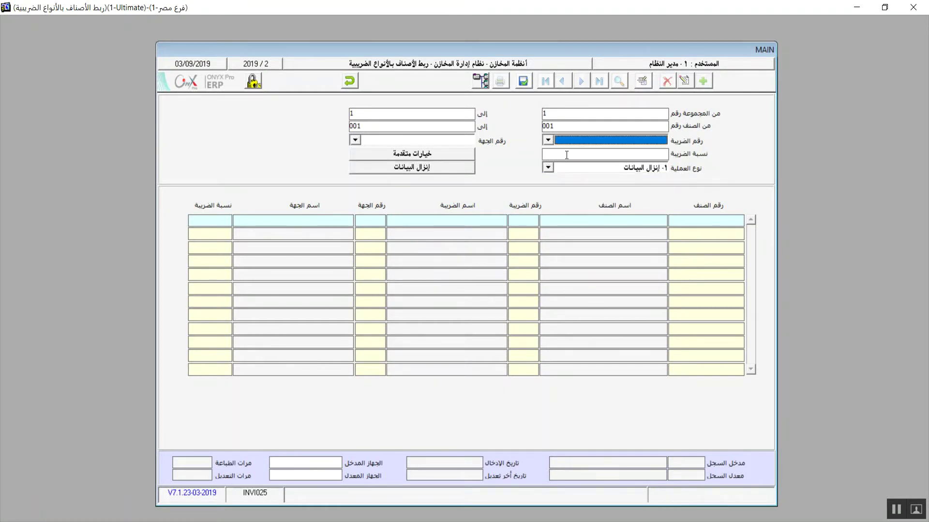
click(548, 170)
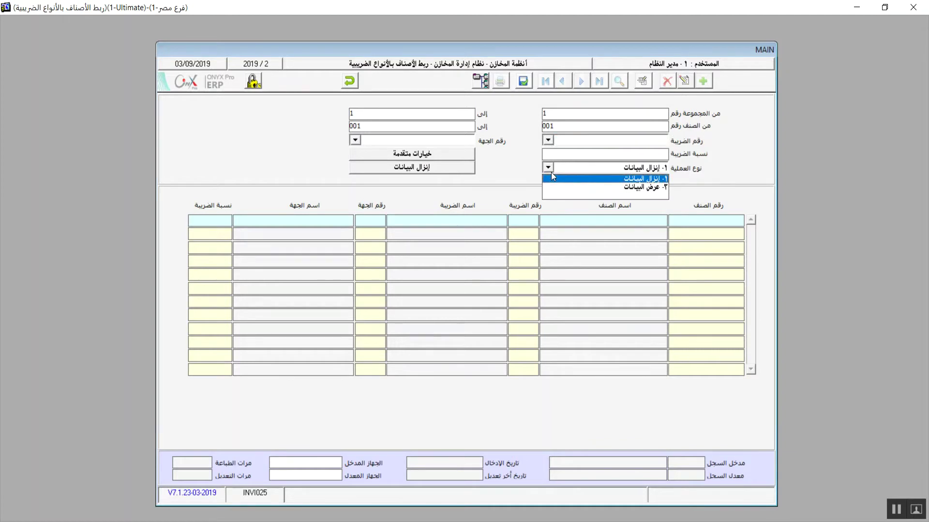
click(600, 188)
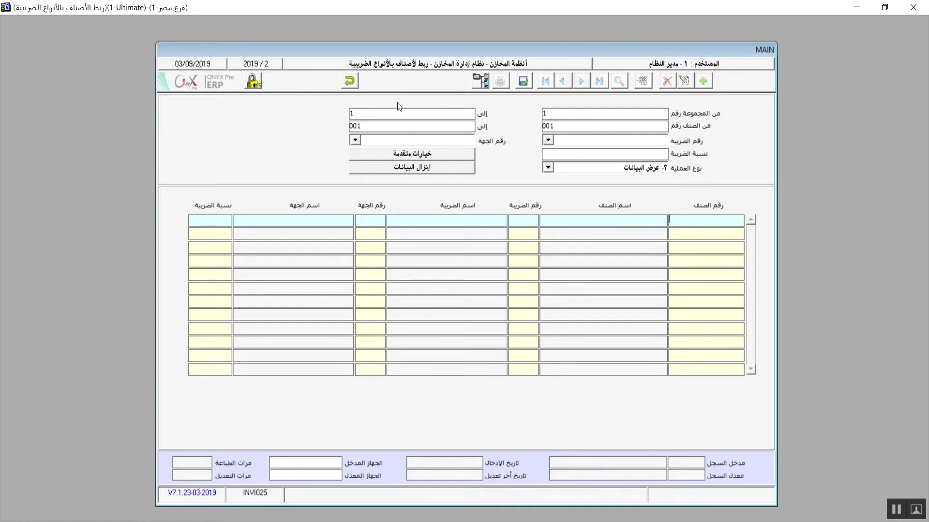
Discard the unsaved tax link entry and leave the item tax types form
click(353, 82)
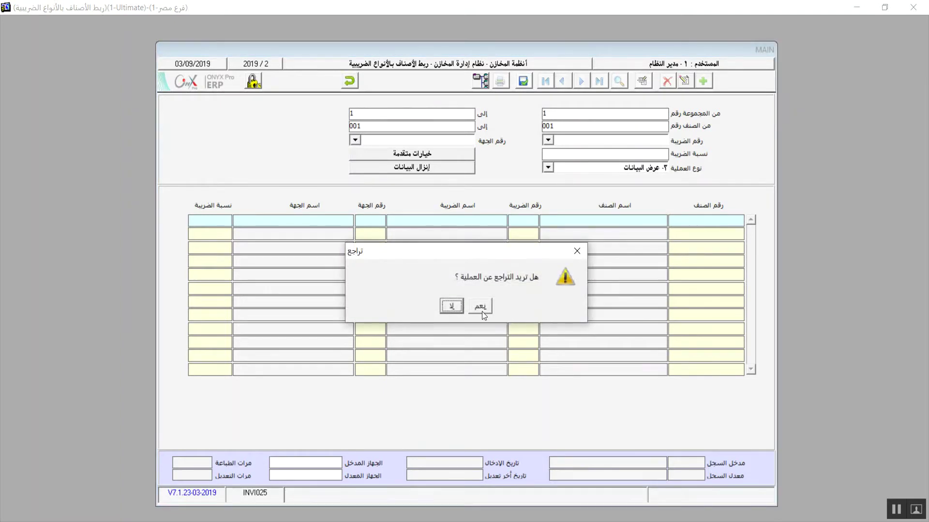
click(480, 306)
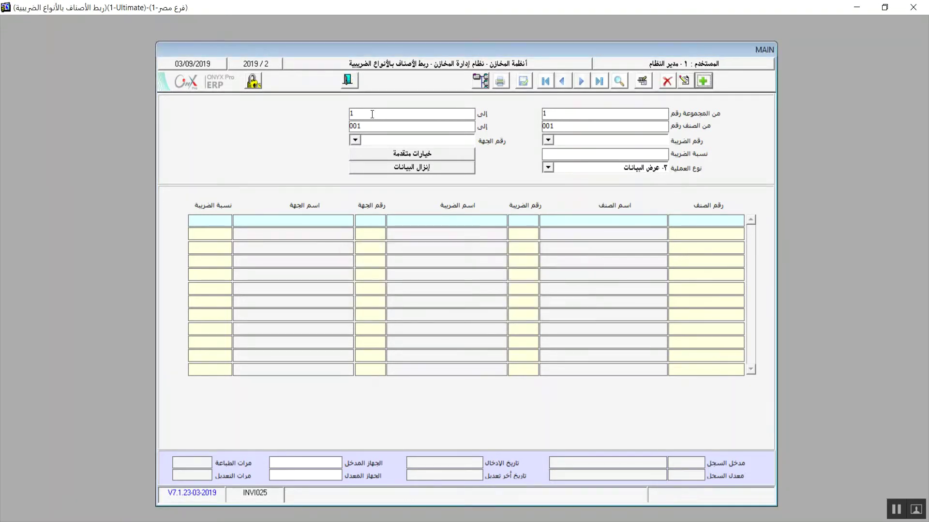
click(350, 80)
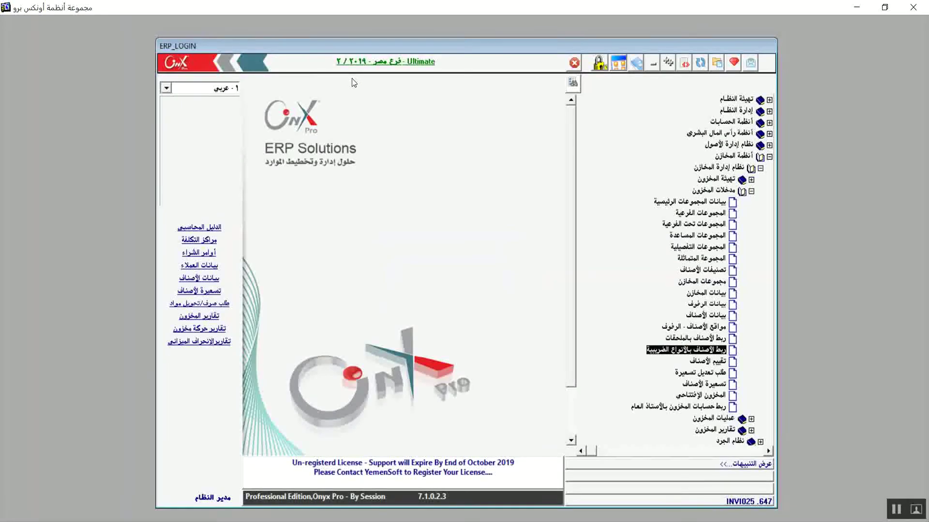
double_click(709, 352)
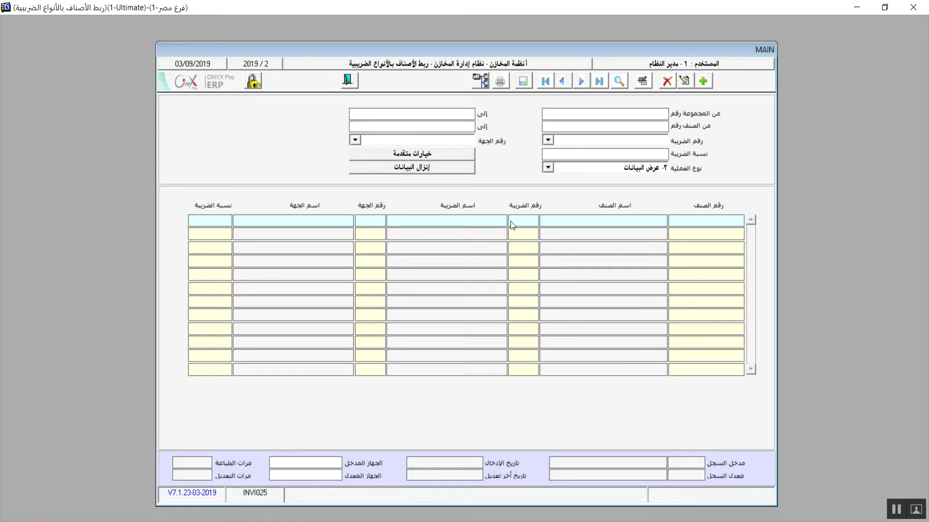
click(347, 81)
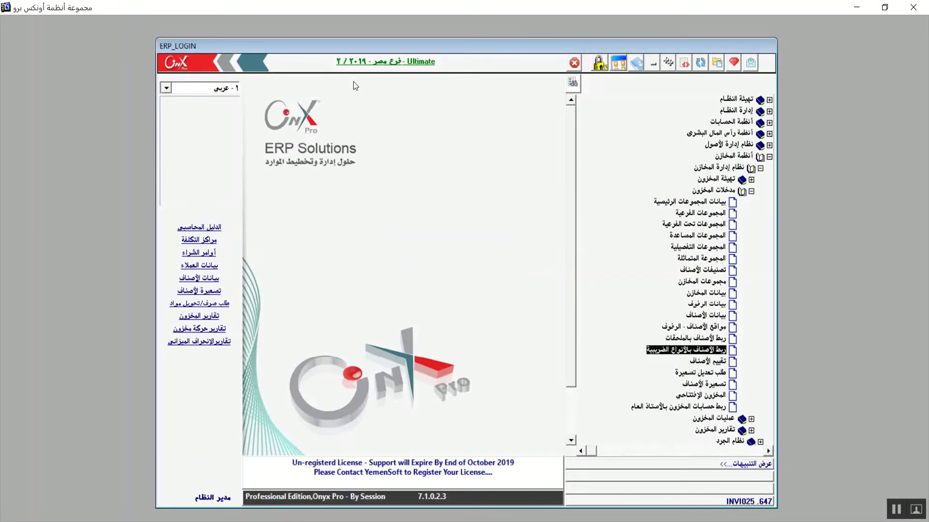
Open the item evaluation form (تقييم الأصناف) and start a new record
click(718, 364)
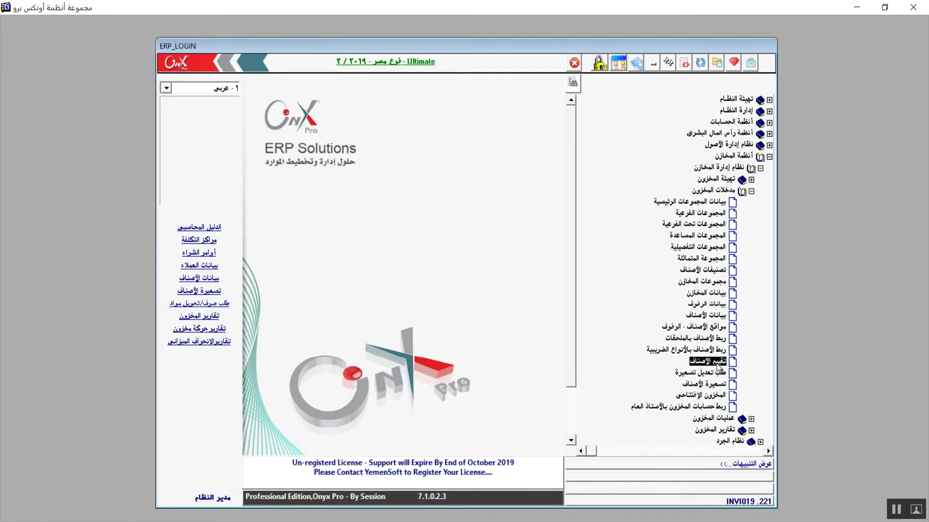
double_click(718, 366)
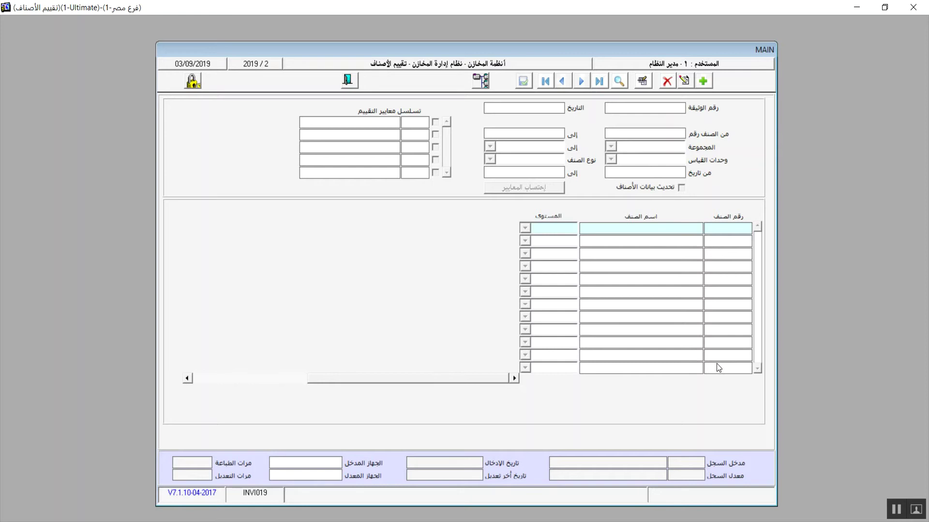
click(704, 81)
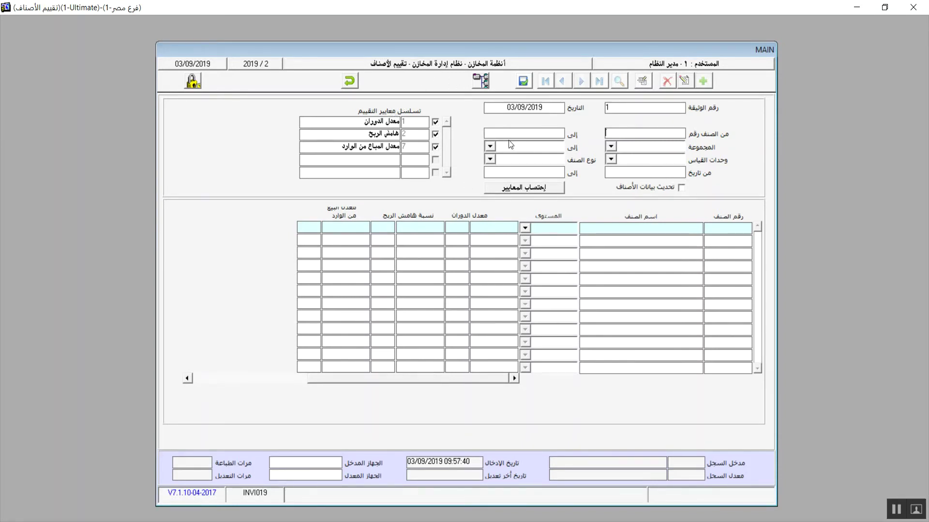
Turn off the criteria معدل الدوران, هامش الربح and معدل المباع من الوارد, and turn all three back on
click(435, 122)
click(435, 133)
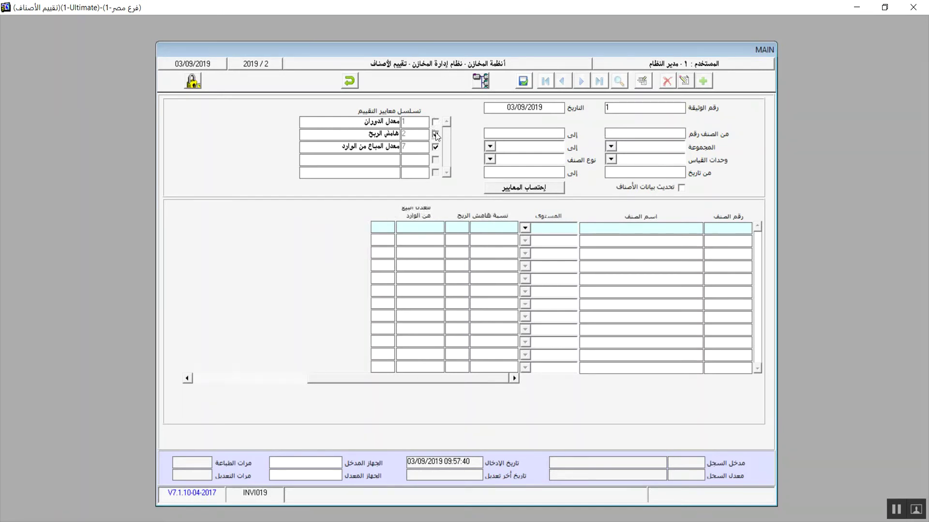
click(435, 147)
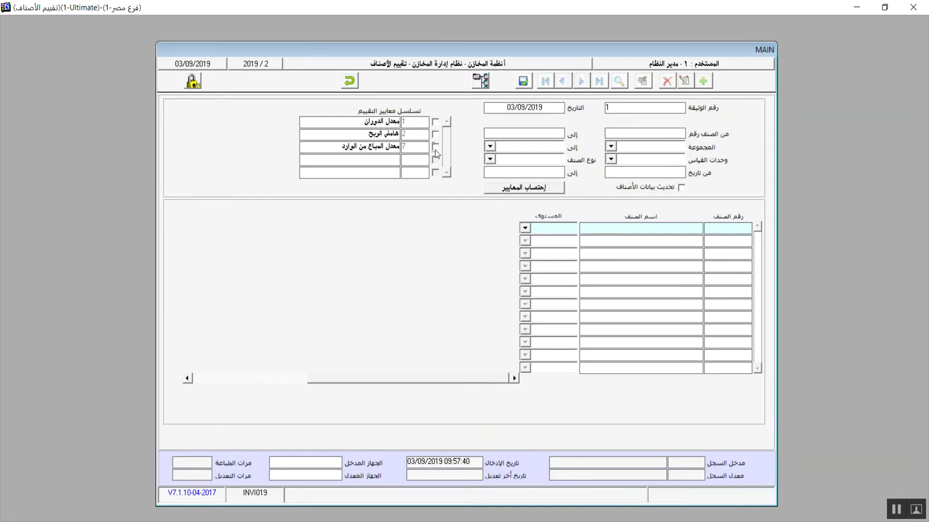
click(436, 147)
click(436, 136)
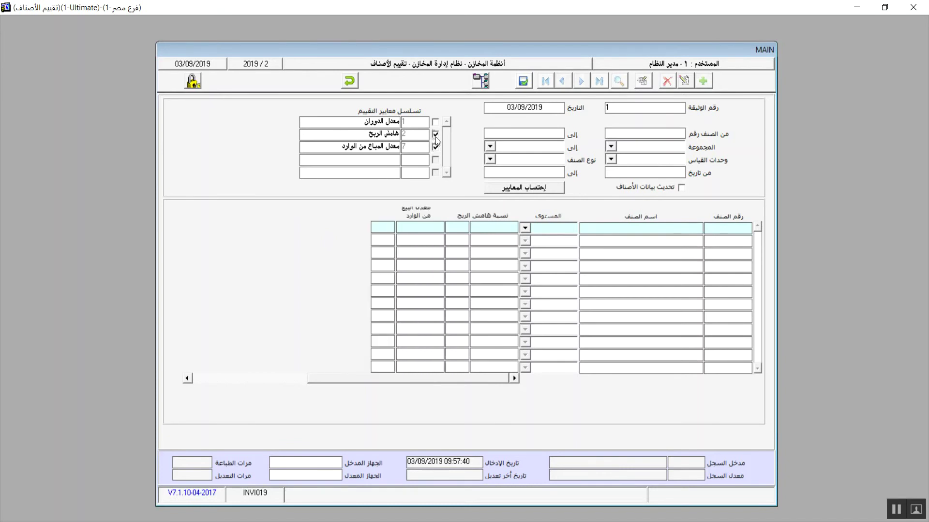
click(436, 123)
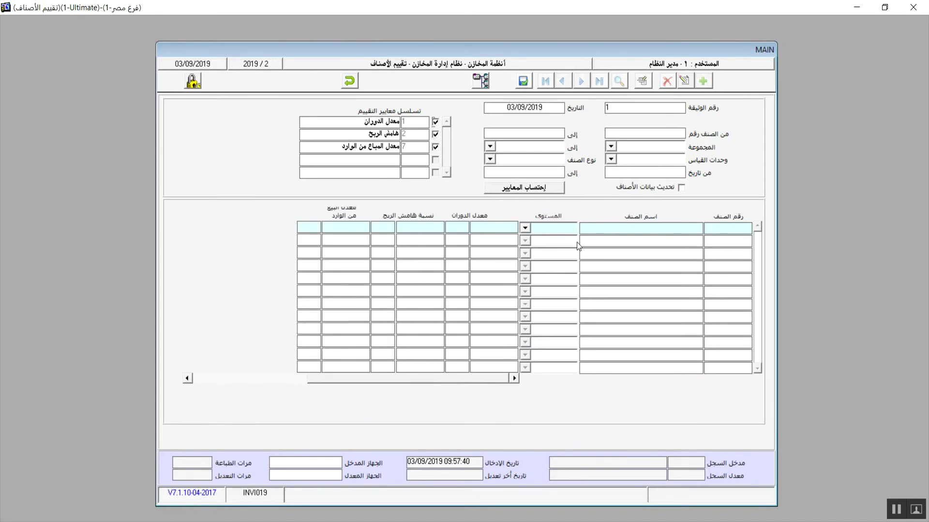
Set the evaluation's item number range from 001 to 001
click(636, 133)
text(001)
key(Tab)
text(001)
key(Tab)
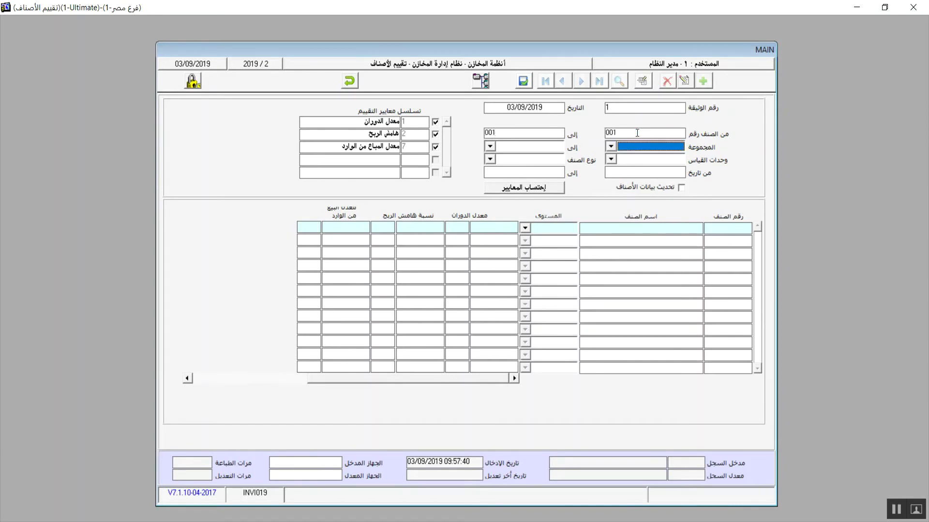
Set the evaluation's group range (المجموعة) from سلع و منتجات to سلع و منتجات
click(611, 146)
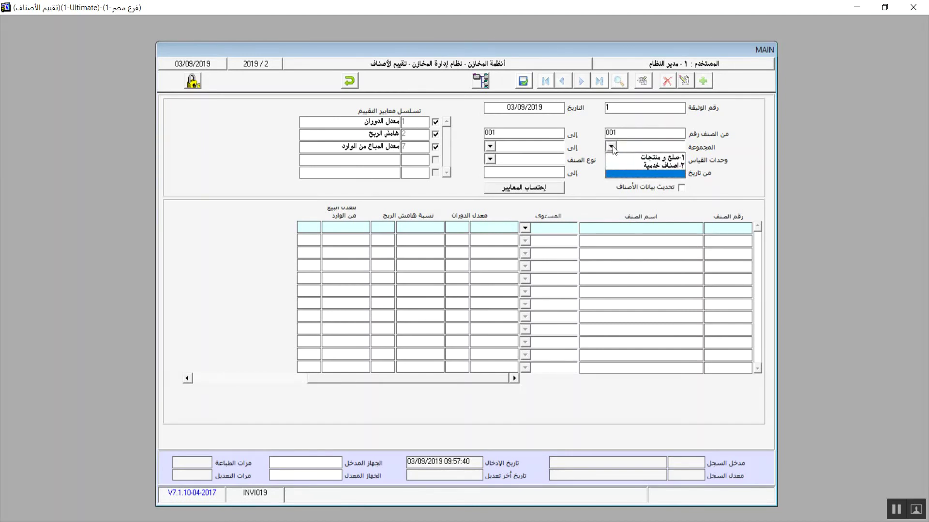
click(654, 155)
click(504, 147)
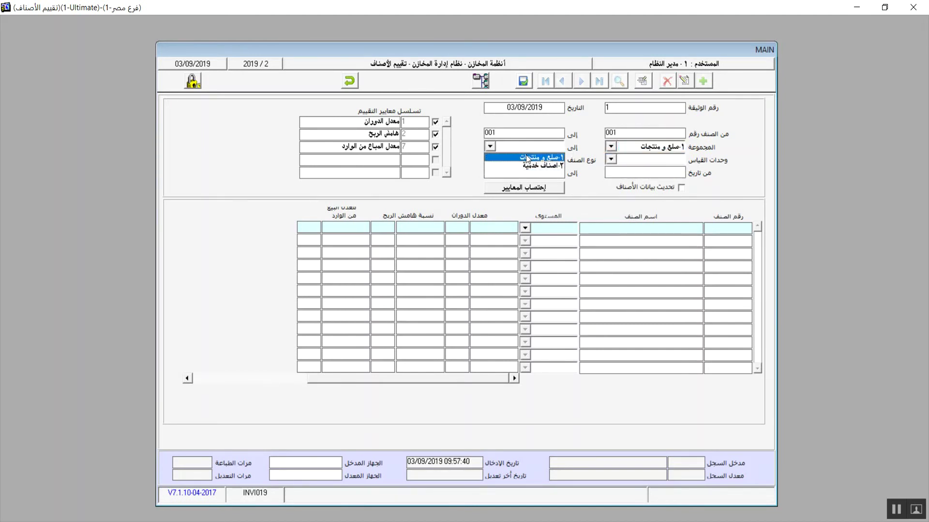
click(526, 156)
Set the measurement unit (وحدات القياس) to the first listed unit and the item type (نوع الصنف) to منتج تام
click(612, 159)
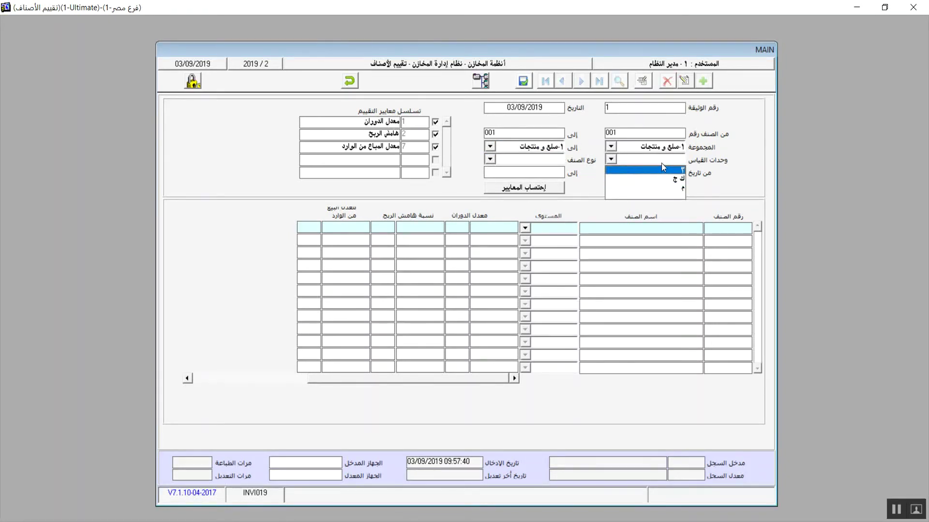
click(654, 173)
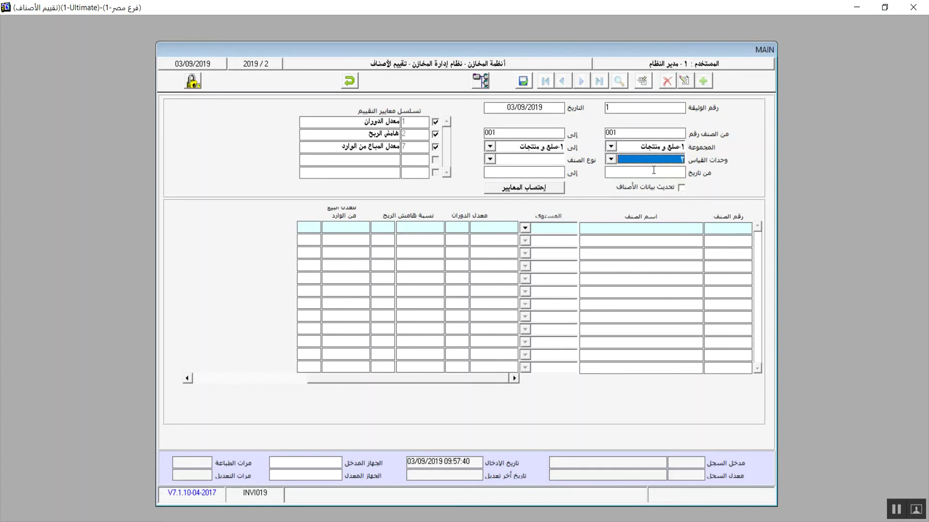
click(492, 157)
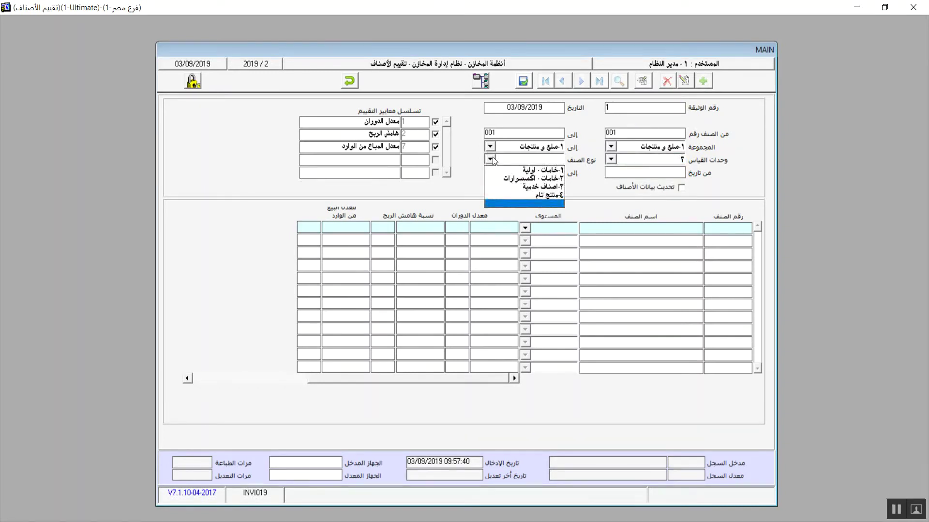
click(541, 194)
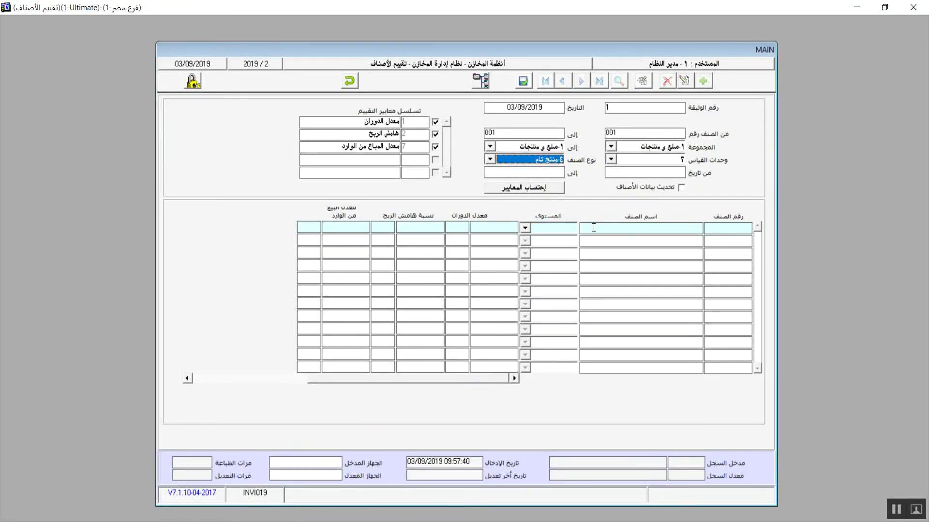
Set the evaluation's date range from 01/08/2019 to 31/08/2019
click(662, 172)
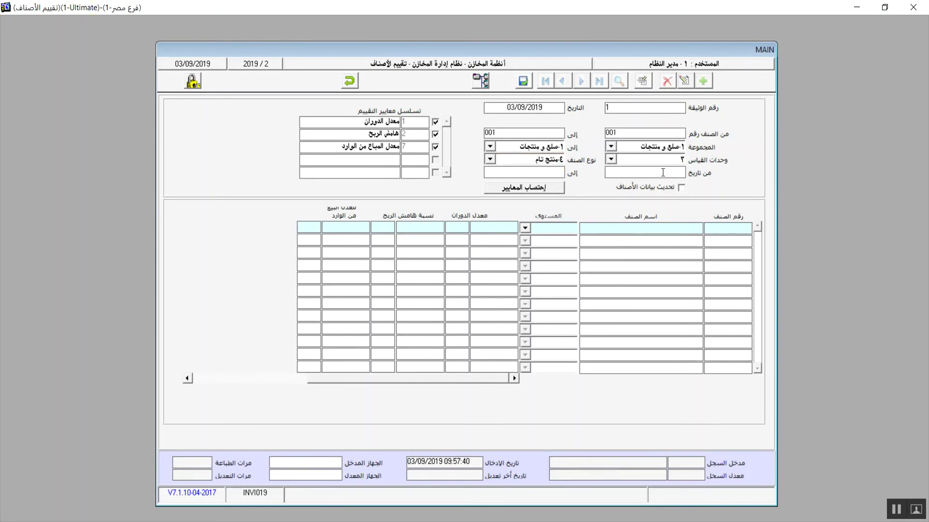
text(1/8/20129)
key(BackSpace)
key(BackSpace)
key(BackSpace)
text(19)
click(538, 172)
text(31/8/2019)
Enable updating of item data (تحديث بيانات الأصناف) and calculate the evaluation criteria (إحتساب المعايير)
click(682, 188)
click(555, 189)
Enter item 001 in the first row of the evaluation table and open its level (المستوى) choices
click(715, 229)
text(001)
key(Return)
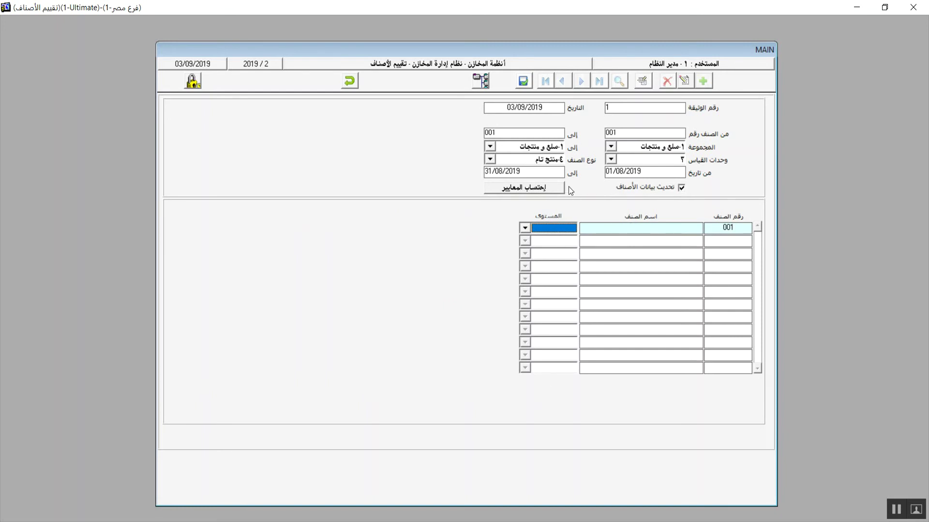
click(525, 228)
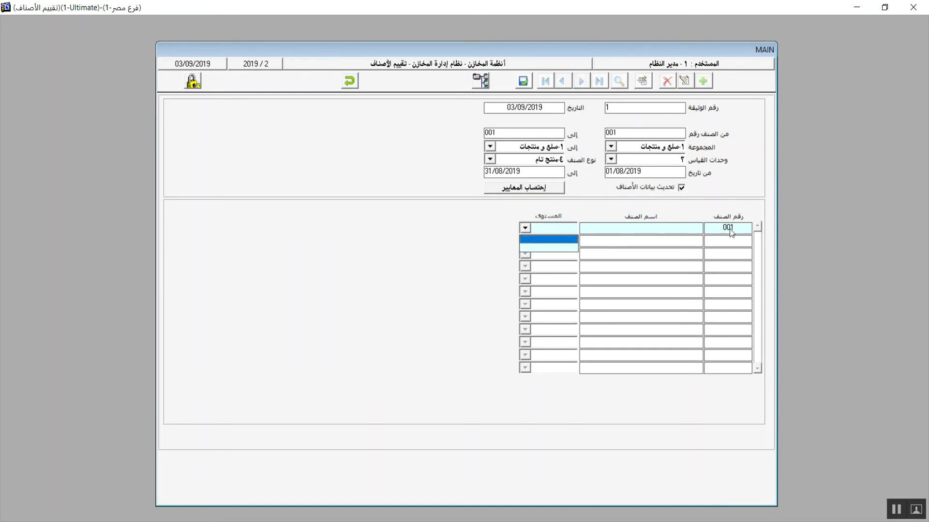
Calculate the evaluation criteria again and check the level choices in the first table row
click(519, 192)
click(519, 192)
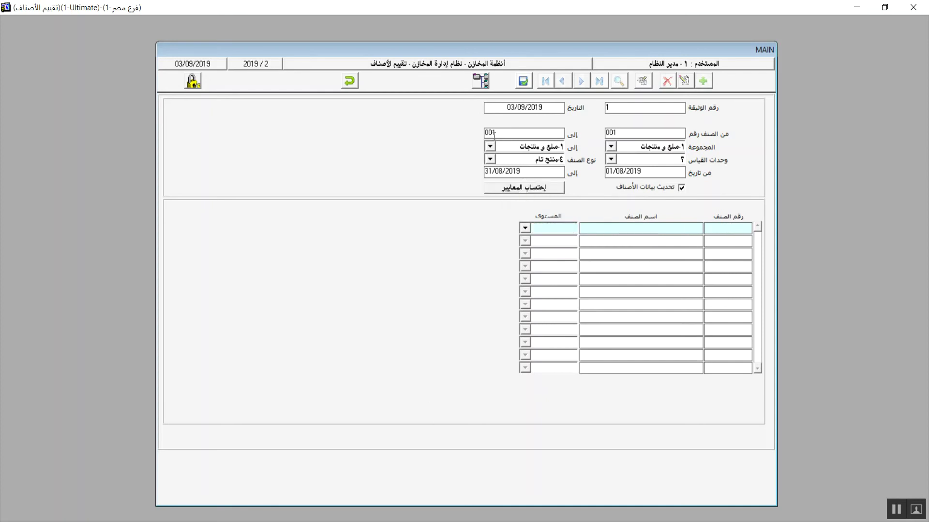
click(678, 229)
click(556, 230)
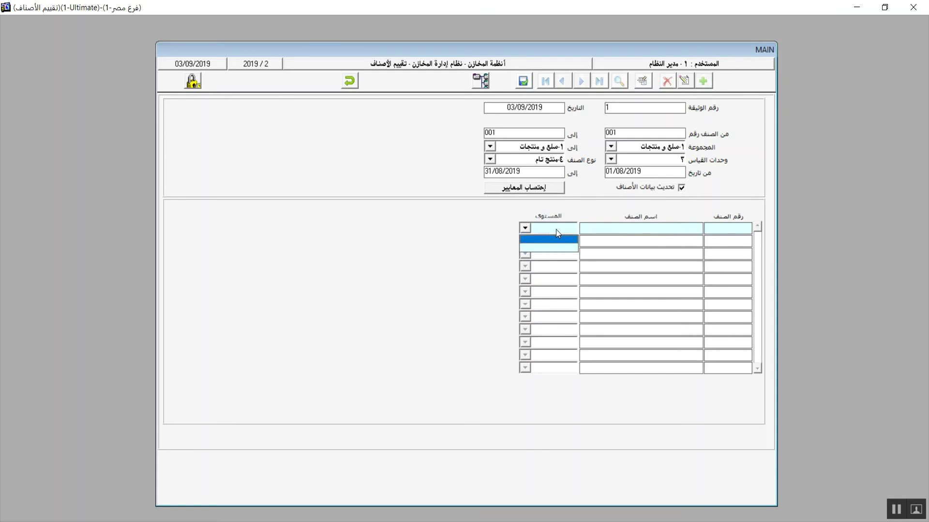
click(527, 227)
click(604, 223)
Discard the unsaved evaluation record and leave the item evaluation form
click(349, 81)
click(484, 305)
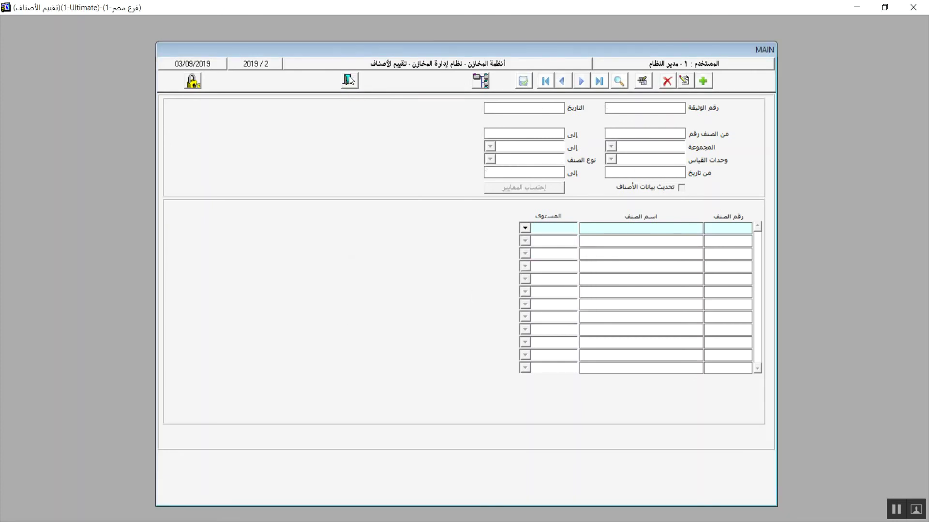
click(349, 80)
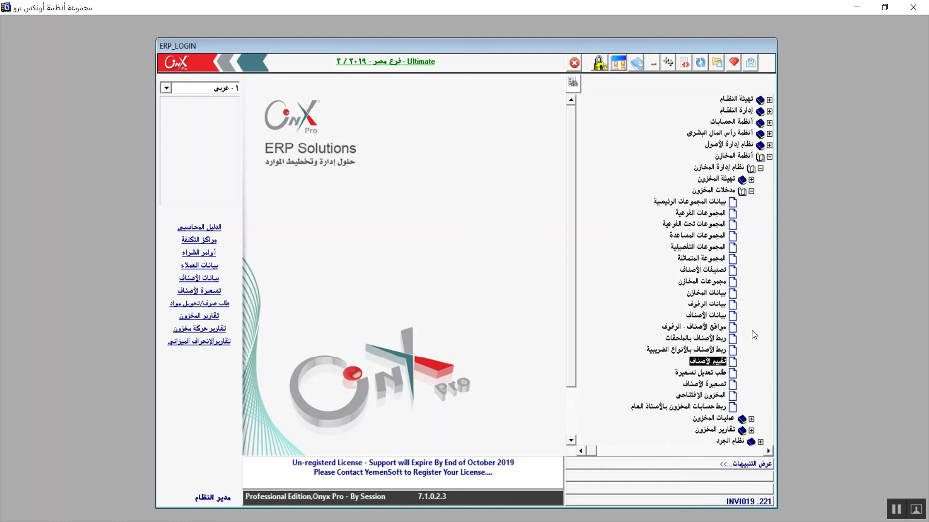
click(699, 328)
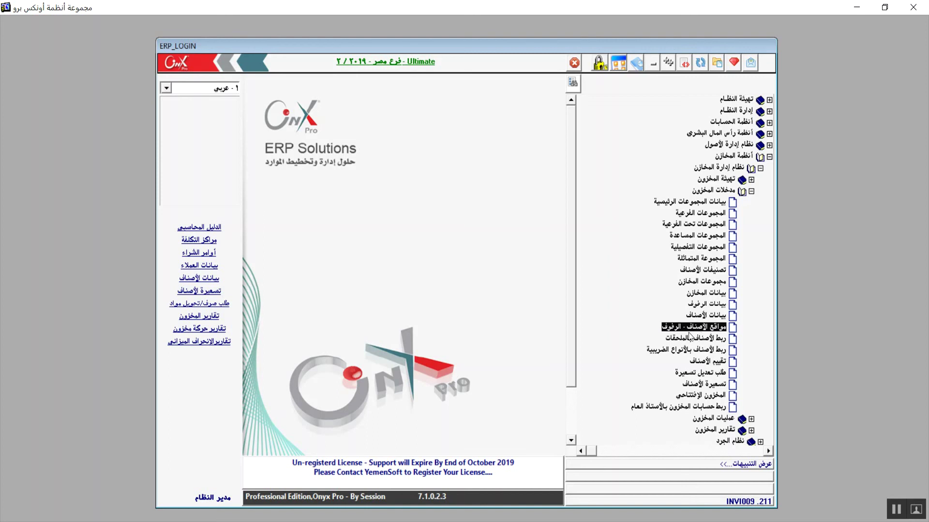
click(724, 351)
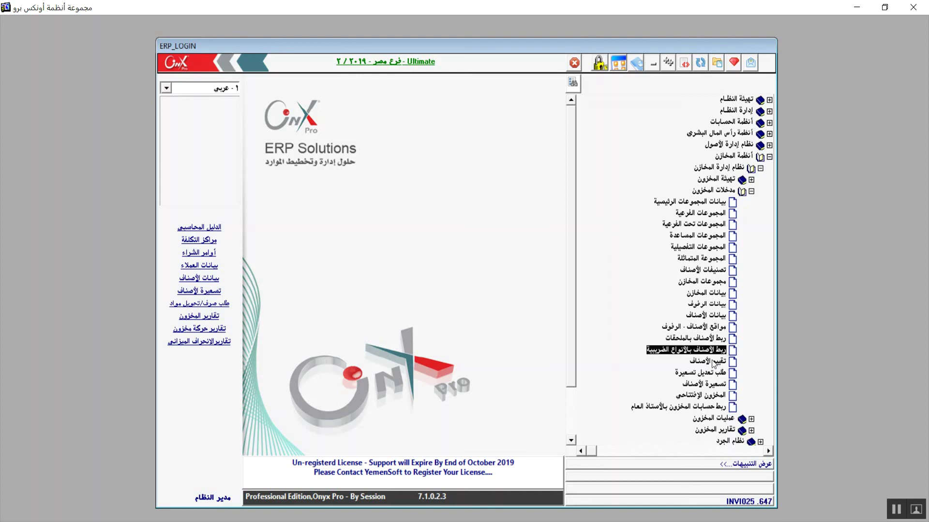
click(719, 363)
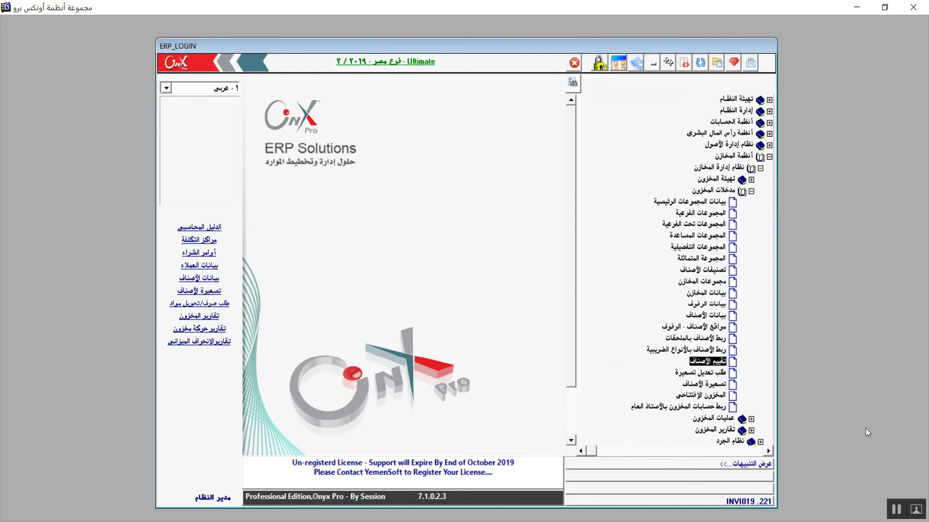
click(897, 512)
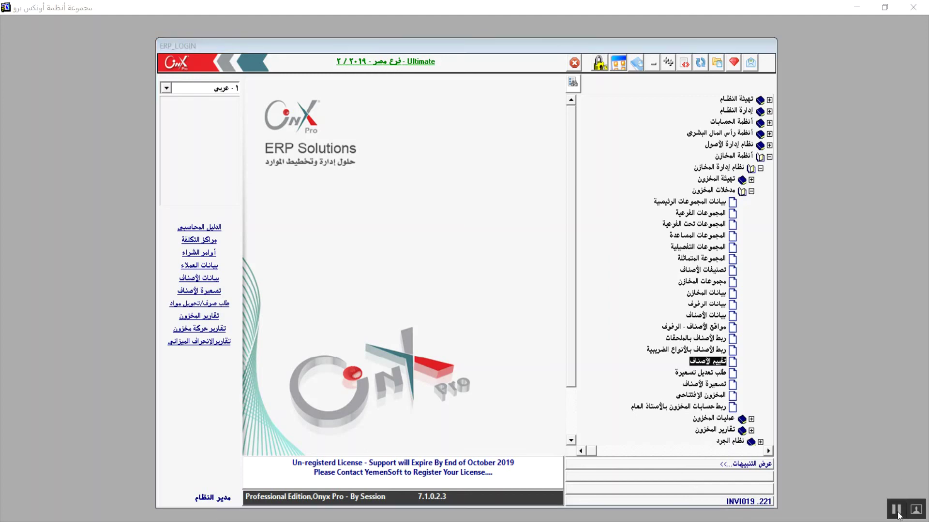